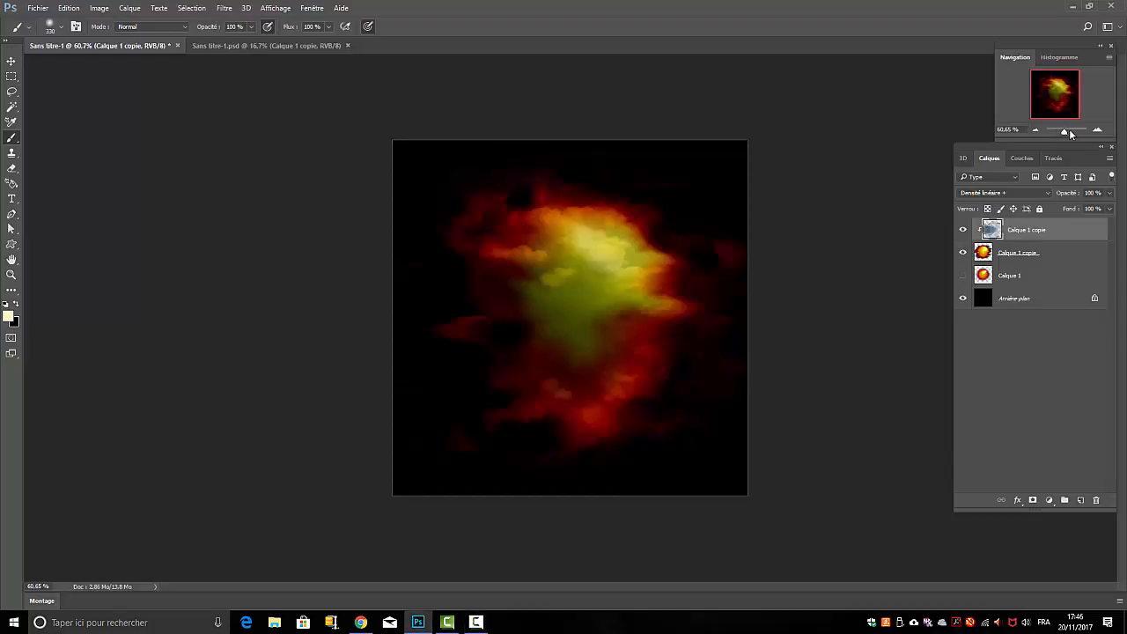
# Step: Create a 1000 × 1000 pixel RGB document with a black background and add a new empty layer
pyautogui.moveTo(1070, 133)
pyautogui.mouseDown()
pyautogui.moveTo(1083, 133)
pyautogui.moveTo(1067, 134)
pyautogui.mouseUp()
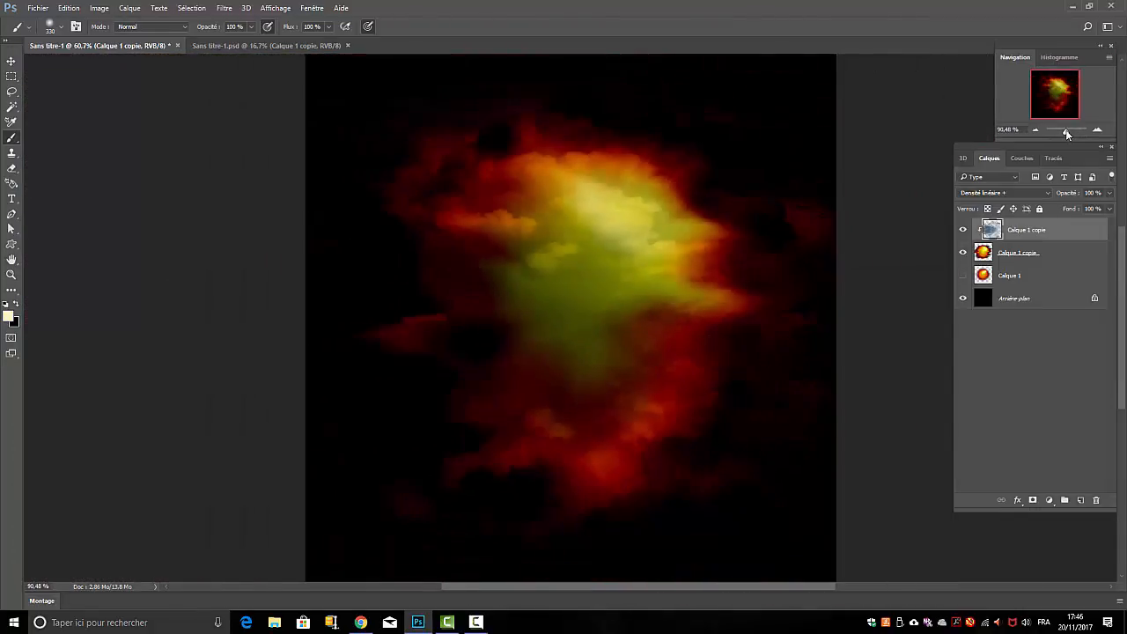
pyautogui.click(41, 8)
pyautogui.click(77, 22)
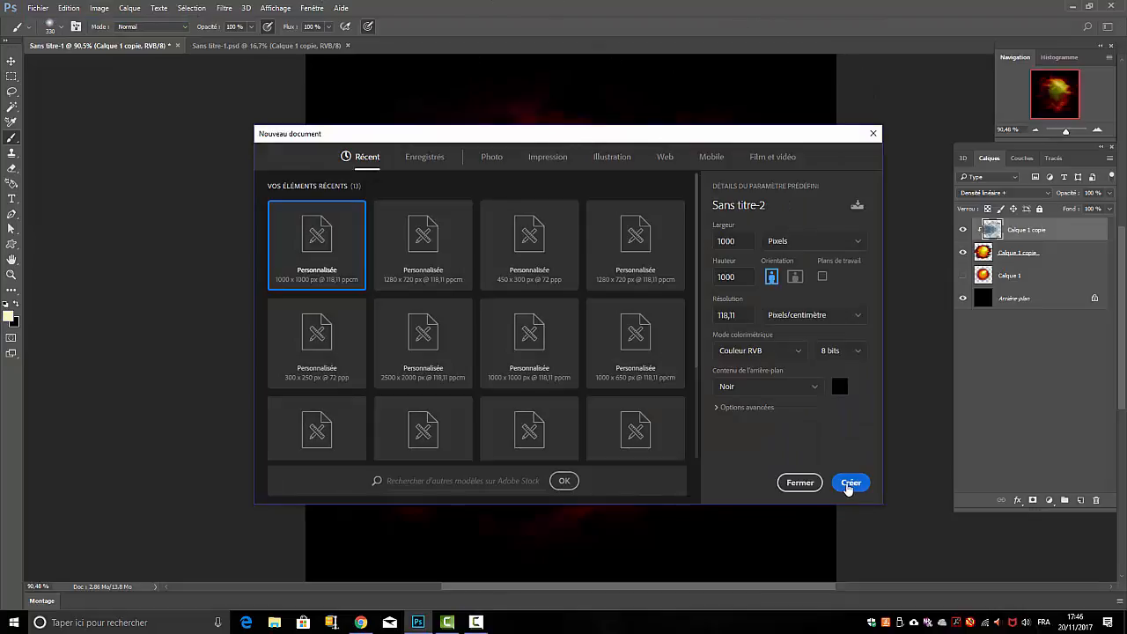
pyautogui.click(848, 484)
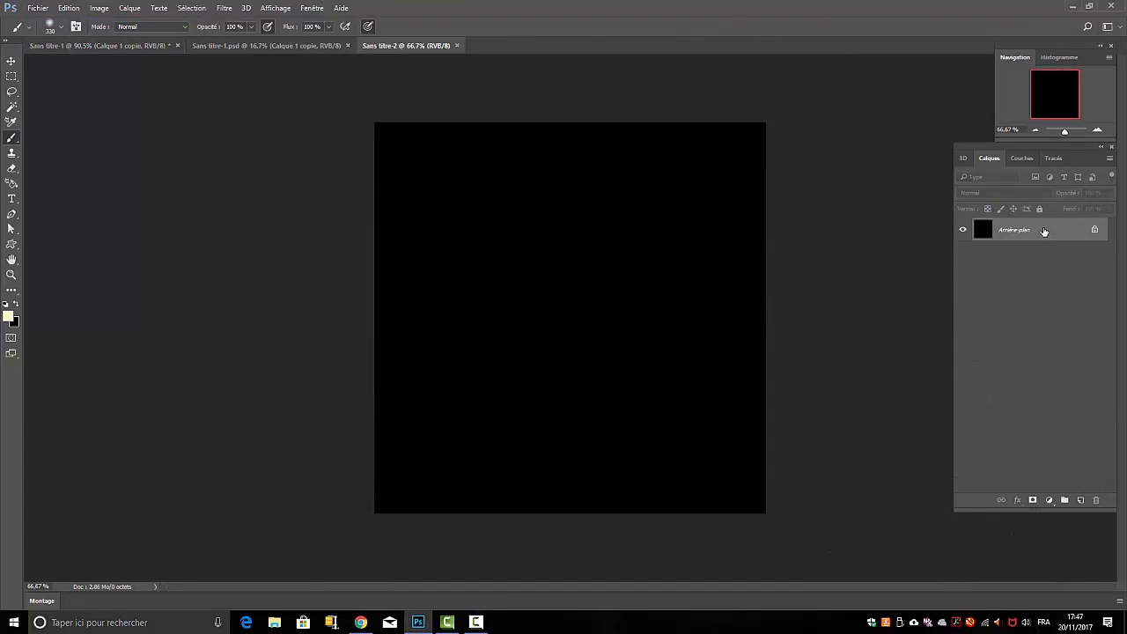
pyautogui.click(1082, 500)
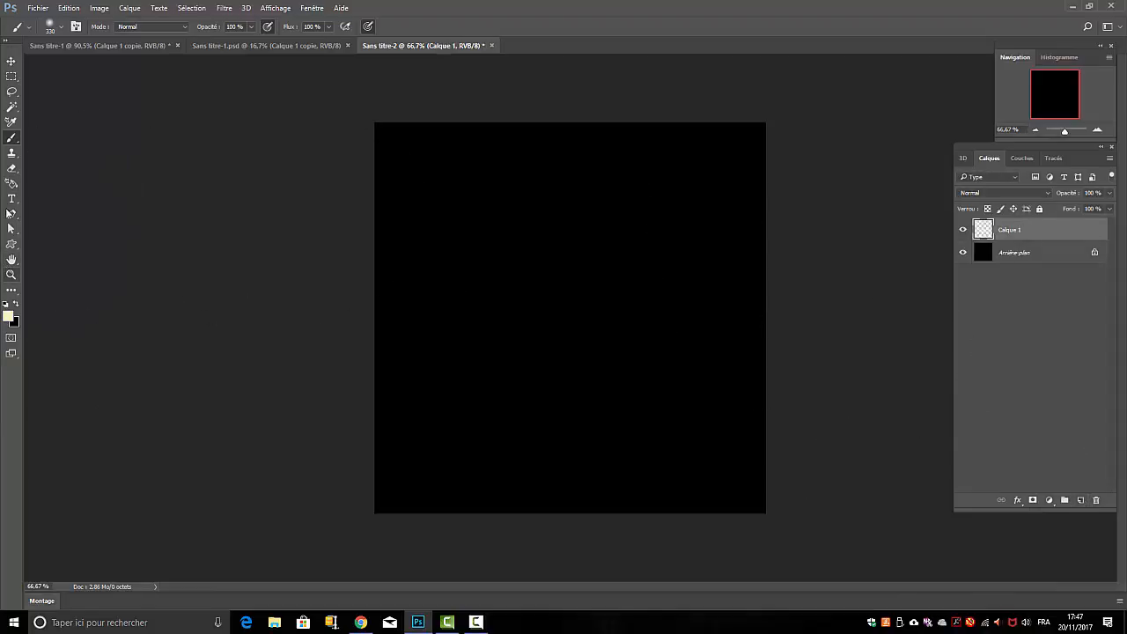
# Step: Set the foreground colour to bright red f80808
pyautogui.click(8, 315)
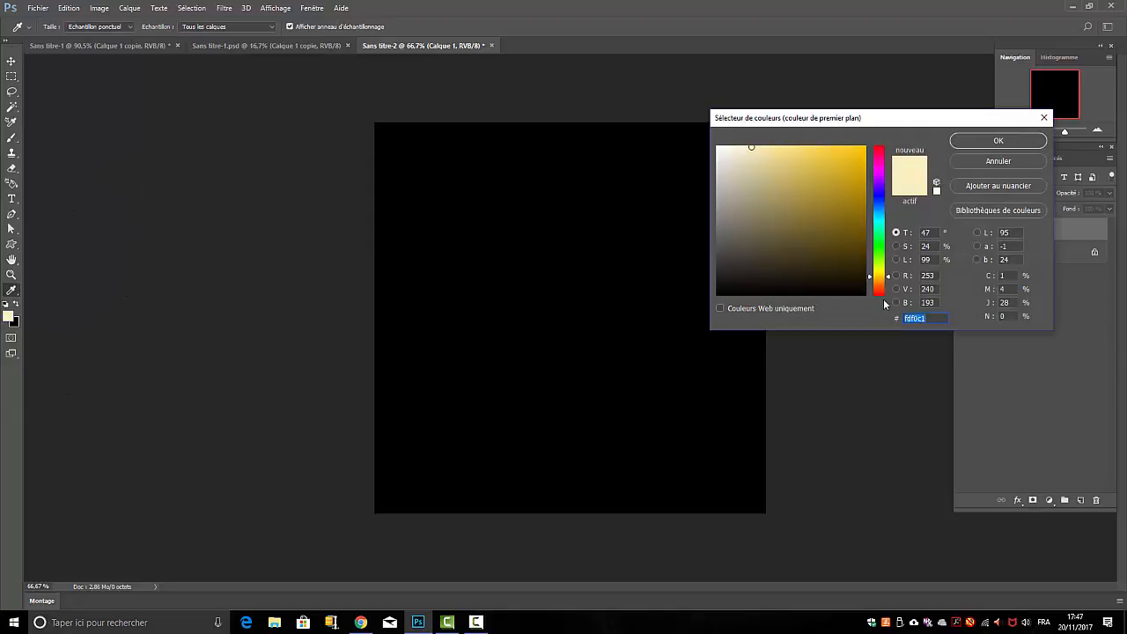
pyautogui.click(883, 151)
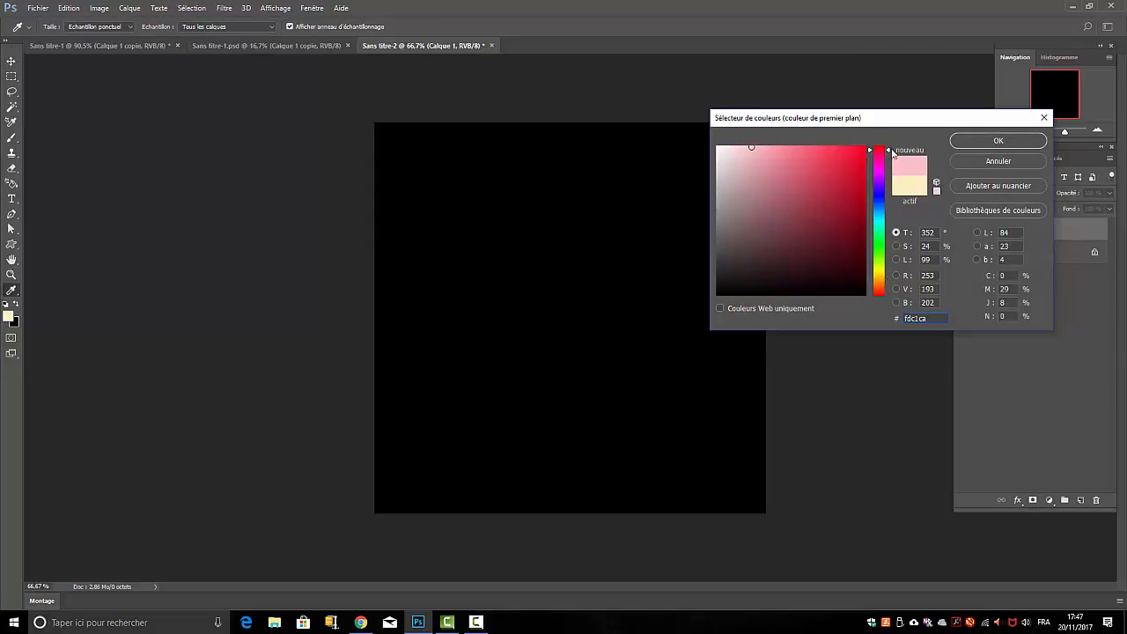
pyautogui.click(888, 146)
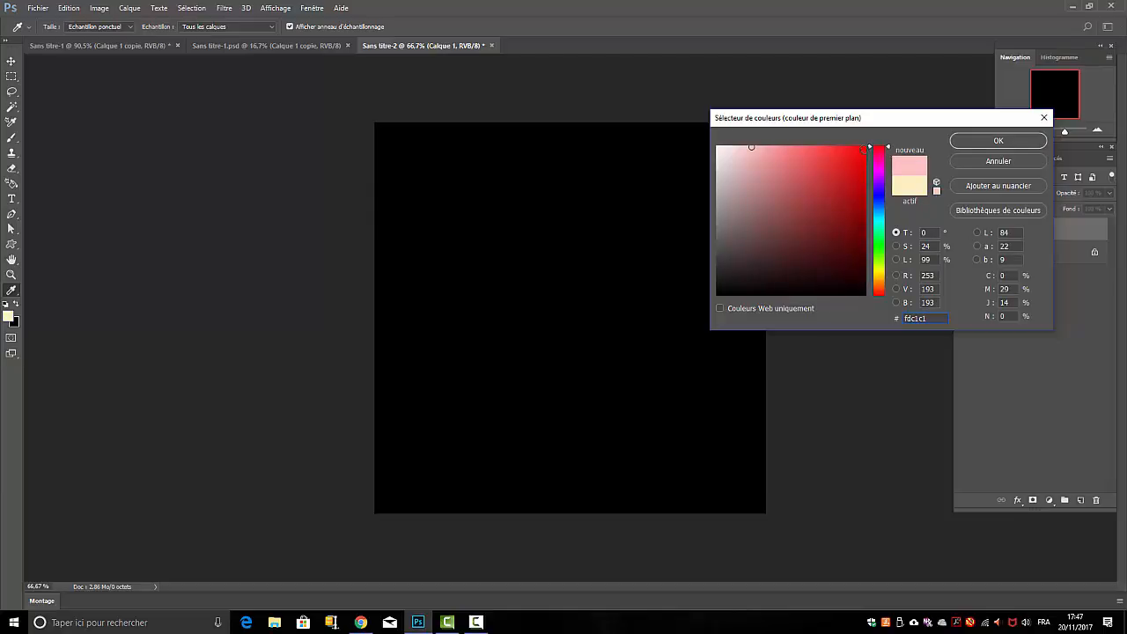
pyautogui.click(861, 150)
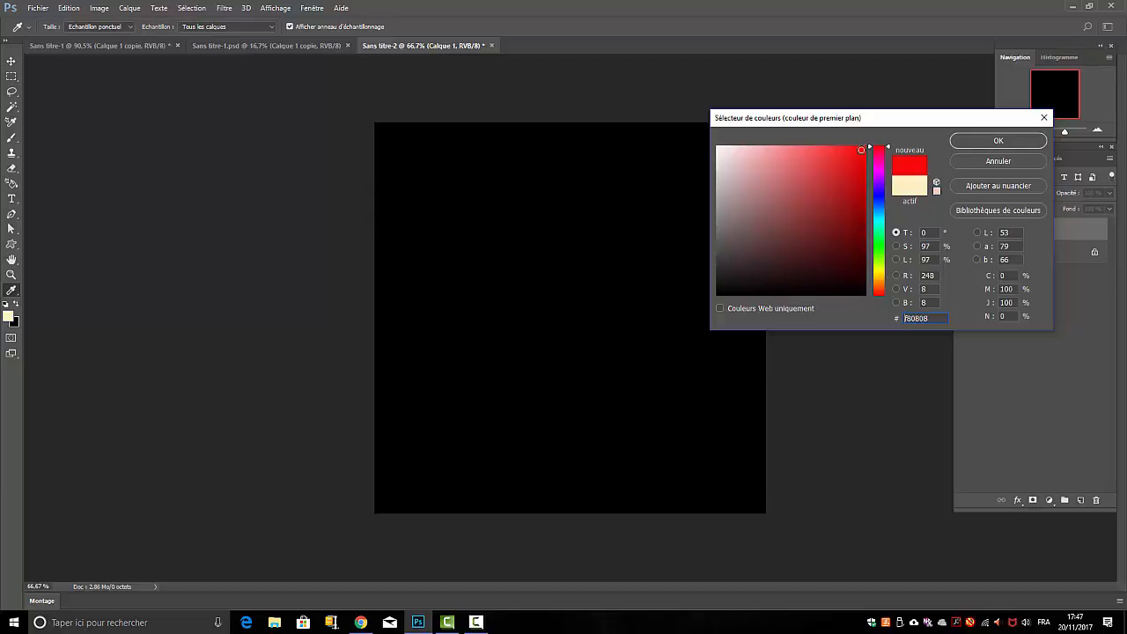
pyautogui.click(985, 143)
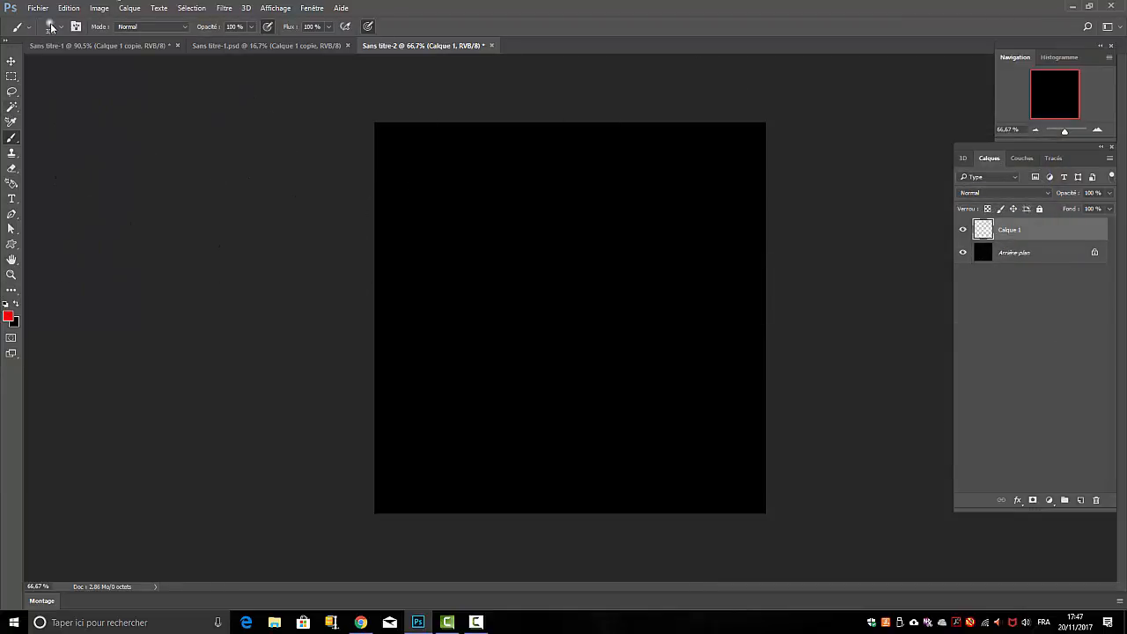
# Step: Paint a large soft red blob around the middle of the canvas with the 330 px brush at 0% hardness
pyautogui.click(58, 28)
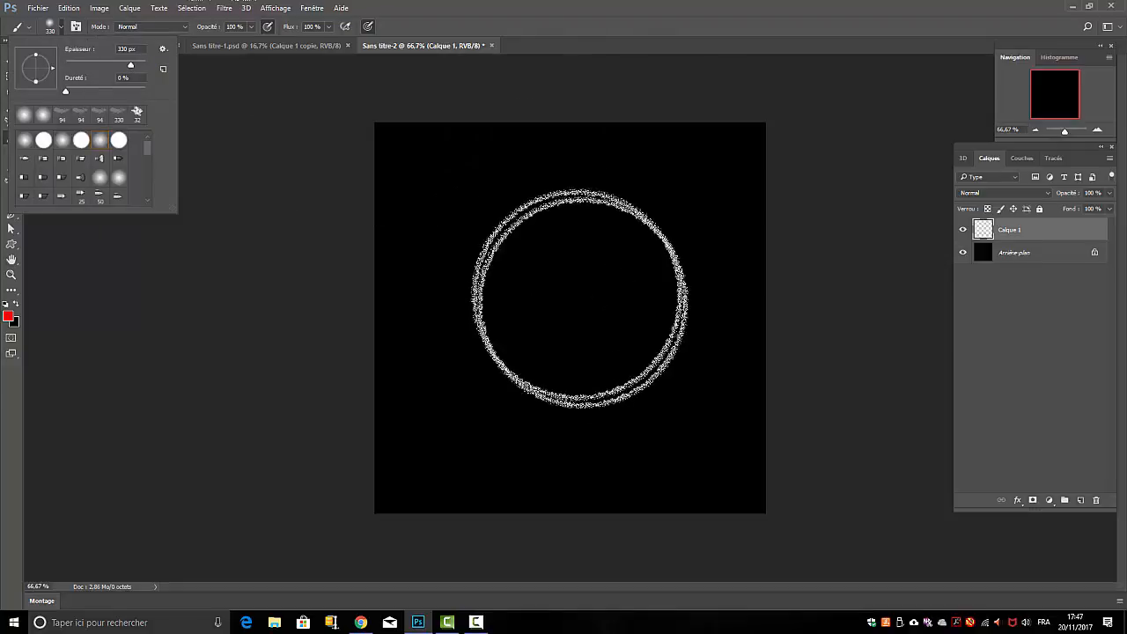
pyautogui.click(563, 290)
pyautogui.moveTo(582, 303)
pyautogui.mouseDown()
pyautogui.moveTo(531, 308)
pyautogui.moveTo(602, 277)
pyautogui.moveTo(604, 326)
pyautogui.moveTo(537, 289)
pyautogui.moveTo(567, 250)
pyautogui.moveTo(561, 353)
pyautogui.moveTo(499, 313)
pyautogui.moveTo(622, 354)
pyautogui.moveTo(604, 366)
pyautogui.moveTo(563, 348)
pyautogui.moveTo(588, 367)
pyautogui.moveTo(615, 256)
pyautogui.moveTo(636, 235)
pyautogui.moveTo(625, 257)
pyautogui.moveTo(541, 243)
pyautogui.mouseUp()
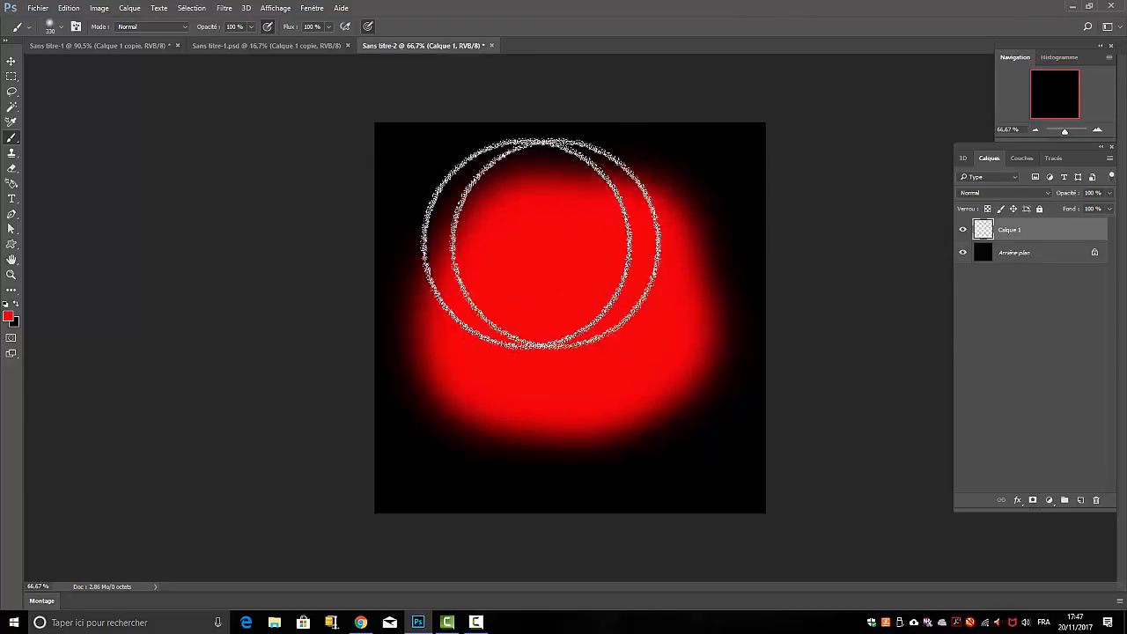
# Step: Set the foreground colour to orange f27d0a and paint a soft orange area inside the red blob
pyautogui.click(9, 319)
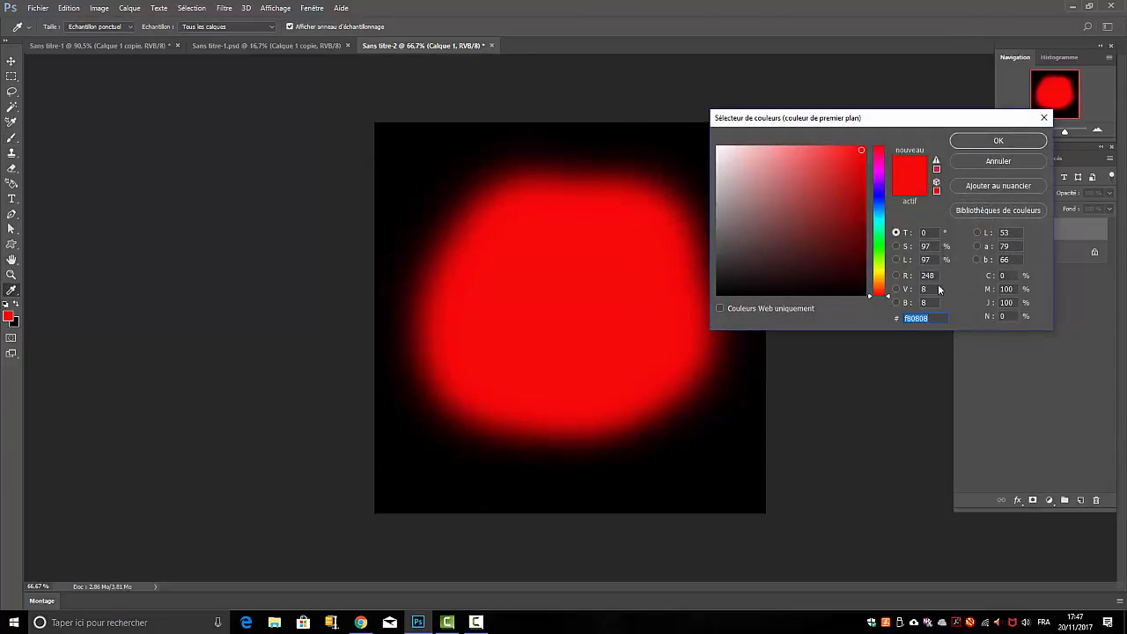
pyautogui.moveTo(877, 292); pyautogui.dragTo(880, 284)
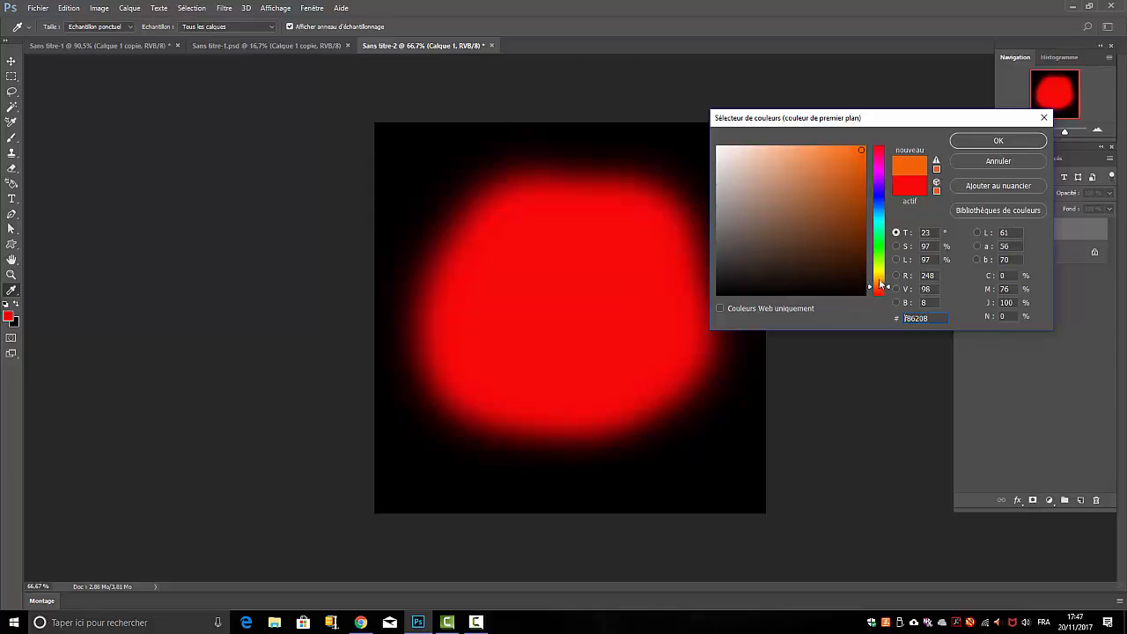
pyautogui.click(845, 189)
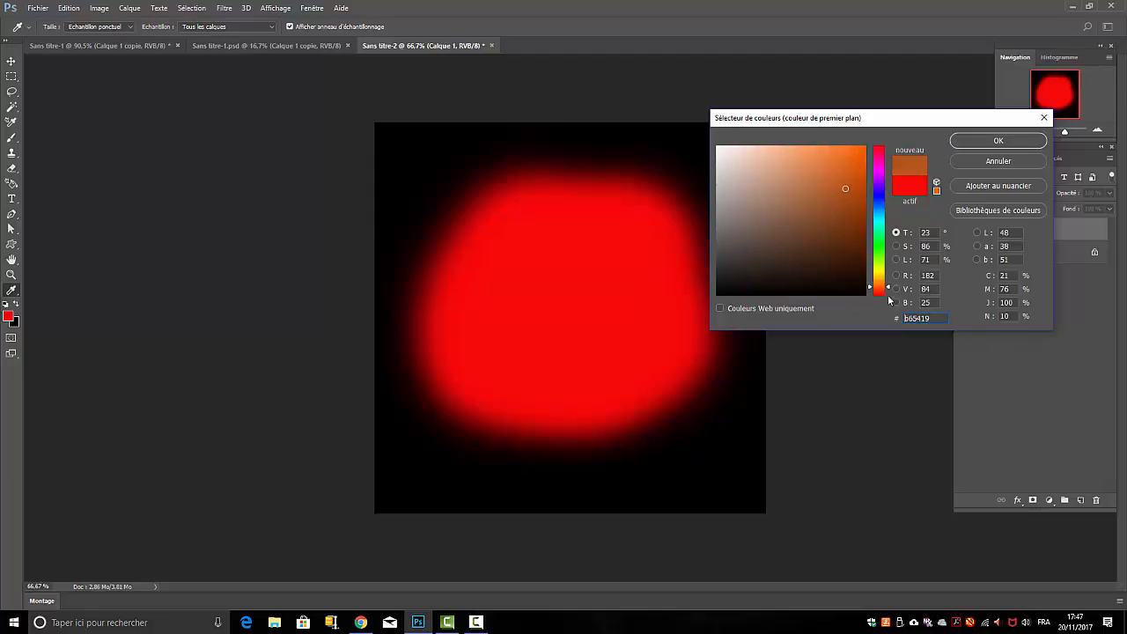
pyautogui.moveTo(888, 287); pyautogui.dragTo(888, 286)
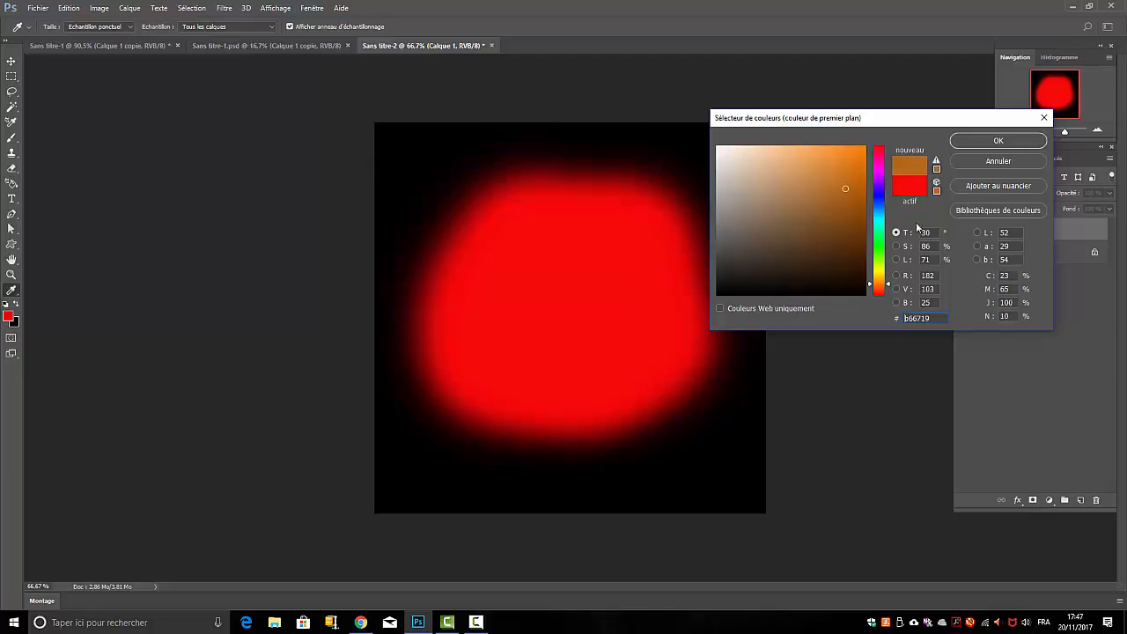
pyautogui.click(860, 153)
pyautogui.click(998, 142)
pyautogui.press('b')
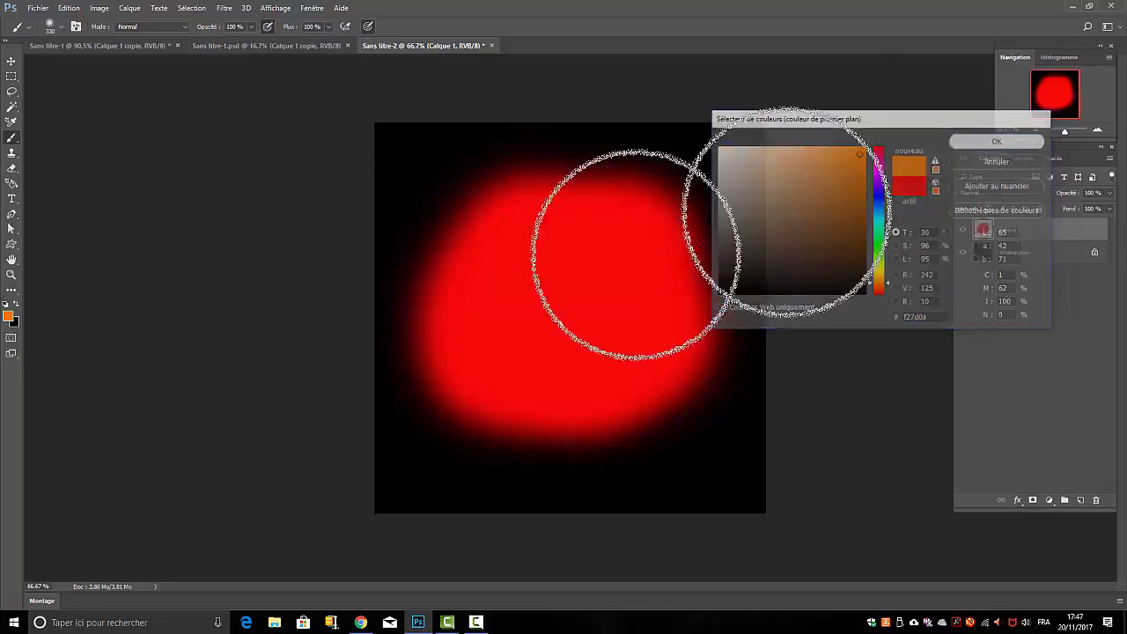
pyautogui.moveTo(581, 286)
pyautogui.mouseDown()
pyautogui.moveTo(573, 297)
pyautogui.moveTo(584, 307)
pyautogui.moveTo(548, 299)
pyautogui.moveTo(573, 327)
pyautogui.moveTo(616, 264)
pyautogui.moveTo(558, 344)
pyautogui.mouseUp()
pyautogui.moveTo(500, 377)
pyautogui.mouseDown()
pyautogui.moveTo(604, 365)
pyautogui.moveTo(651, 423)
pyautogui.mouseUp()
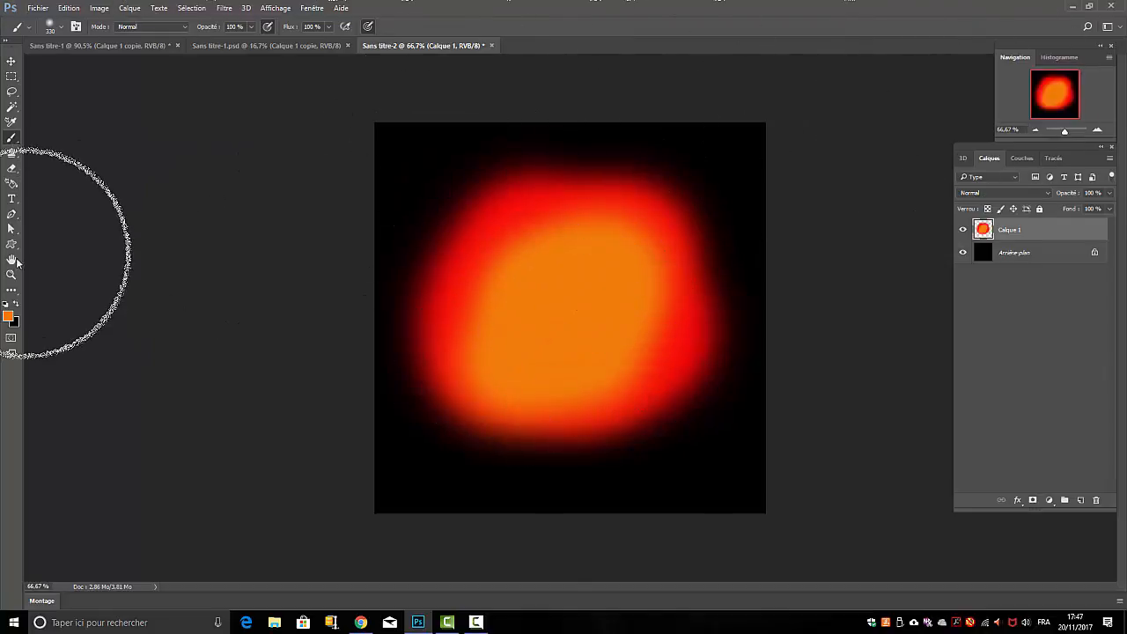
# Step: Set the foreground colour to amber f2b90a and paint a soft spot over the upper right of the orange area
pyautogui.click(8, 319)
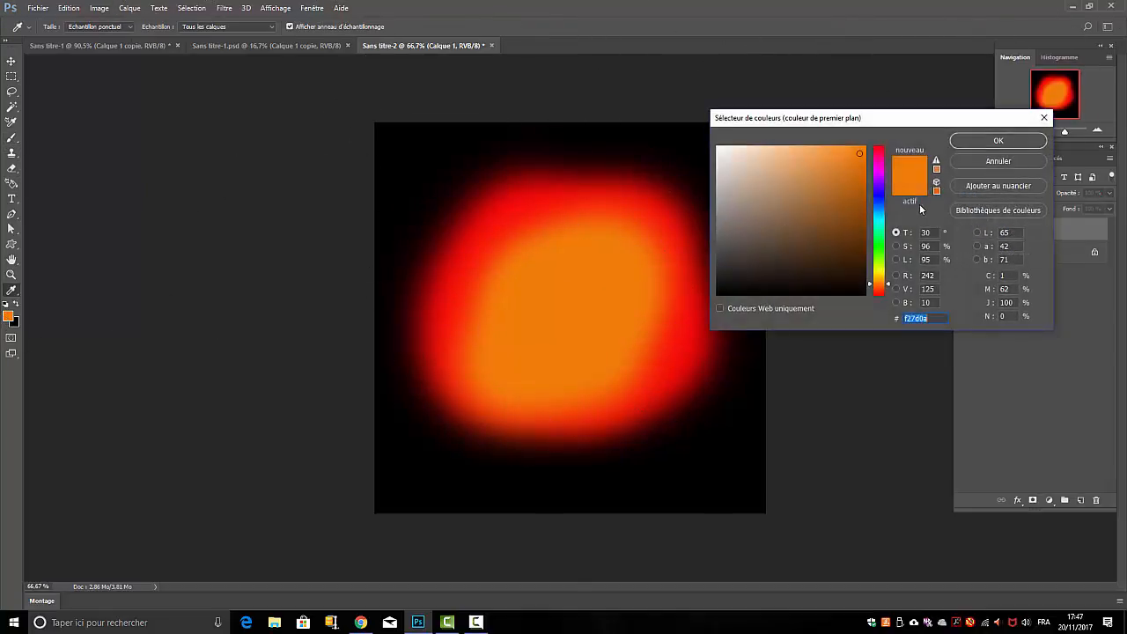
pyautogui.click(887, 279)
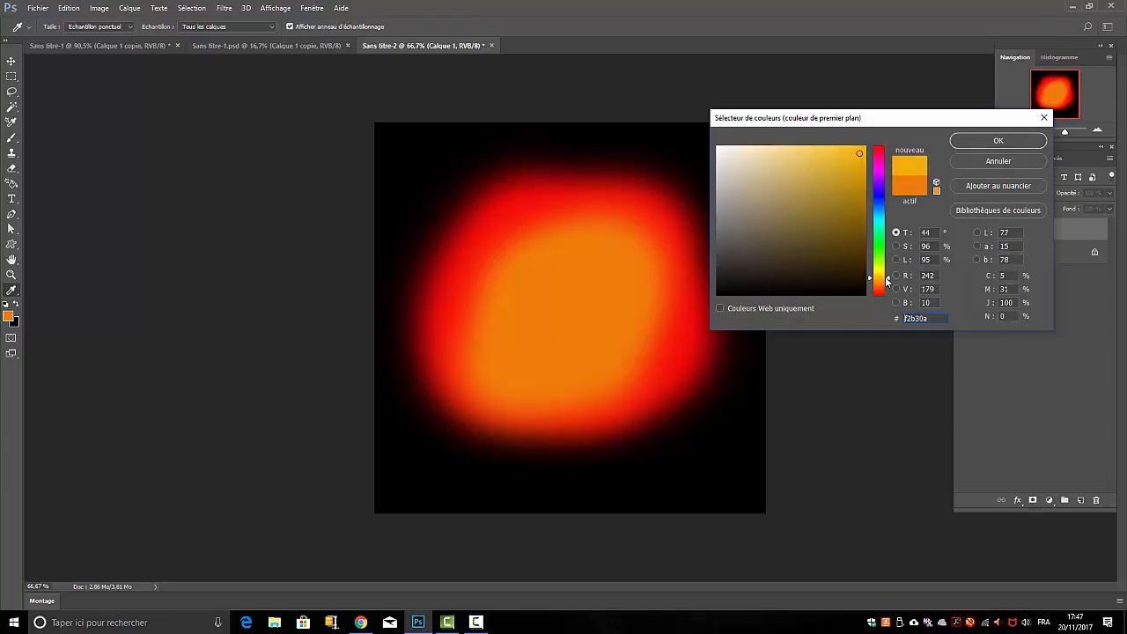
pyautogui.moveTo(887, 279); pyautogui.dragTo(887, 278)
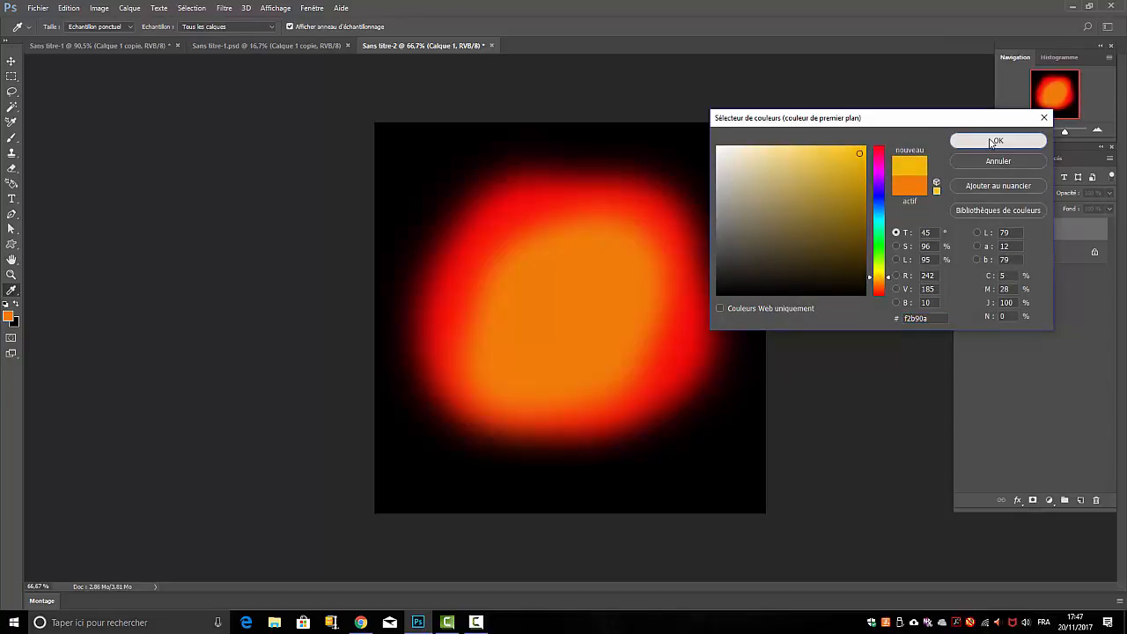
pyautogui.click(998, 141)
pyautogui.moveTo(596, 314)
pyautogui.mouseDown()
pyautogui.moveTo(626, 273)
pyautogui.moveTo(584, 279)
pyautogui.moveTo(582, 261)
pyautogui.moveTo(604, 277)
pyautogui.mouseUp()
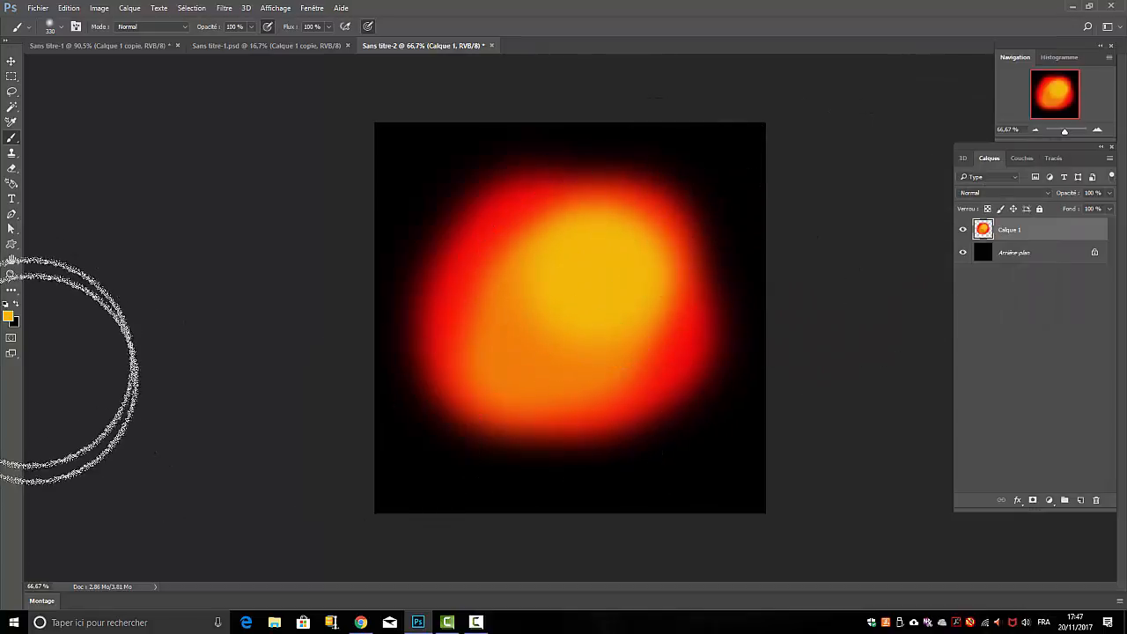
# Step: Choose a pale yellow foreground colour and paint a soft highlight over the blob's upper right part
pyautogui.click(8, 316)
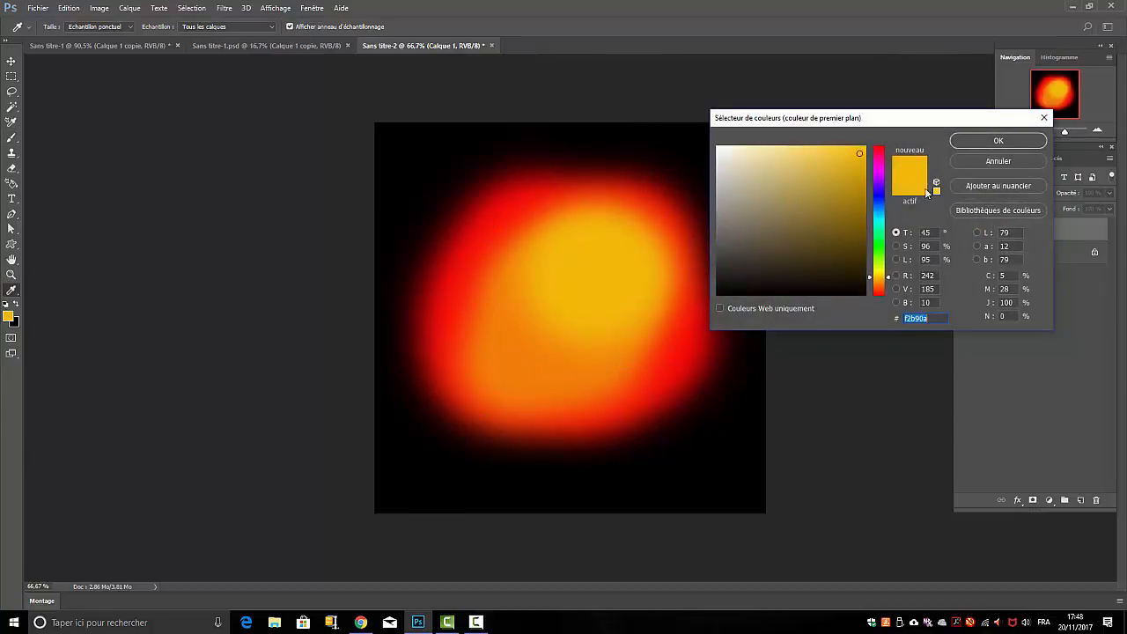
pyautogui.click(748, 148)
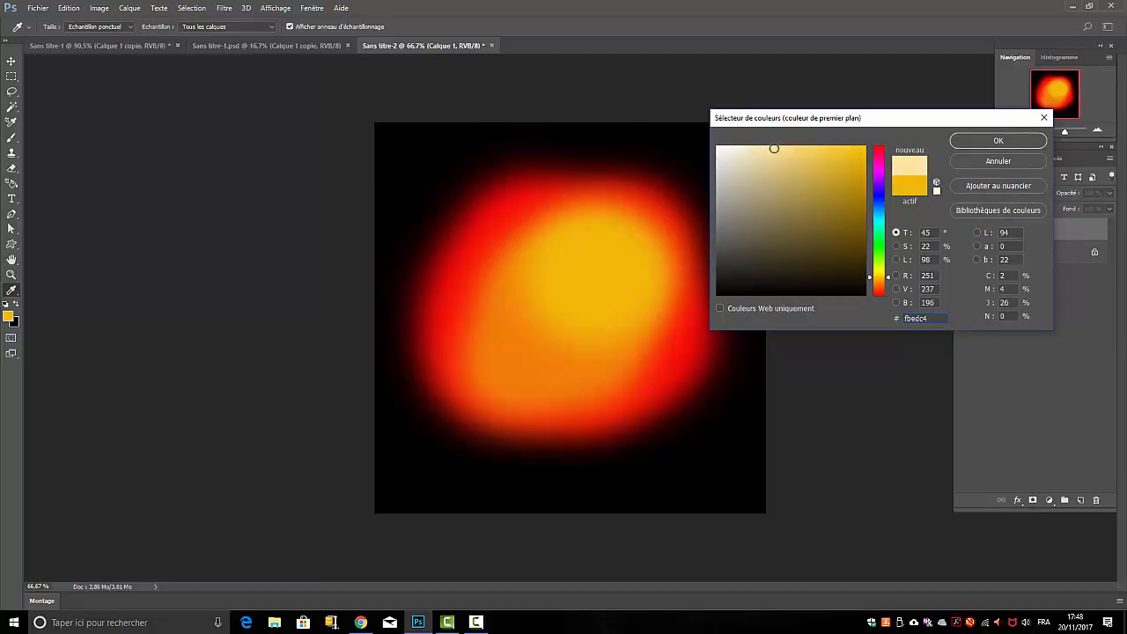
pyautogui.click(998, 140)
pyautogui.moveTo(662, 251)
pyautogui.mouseDown()
pyautogui.moveTo(654, 221)
pyautogui.moveTo(585, 256)
pyautogui.mouseUp()
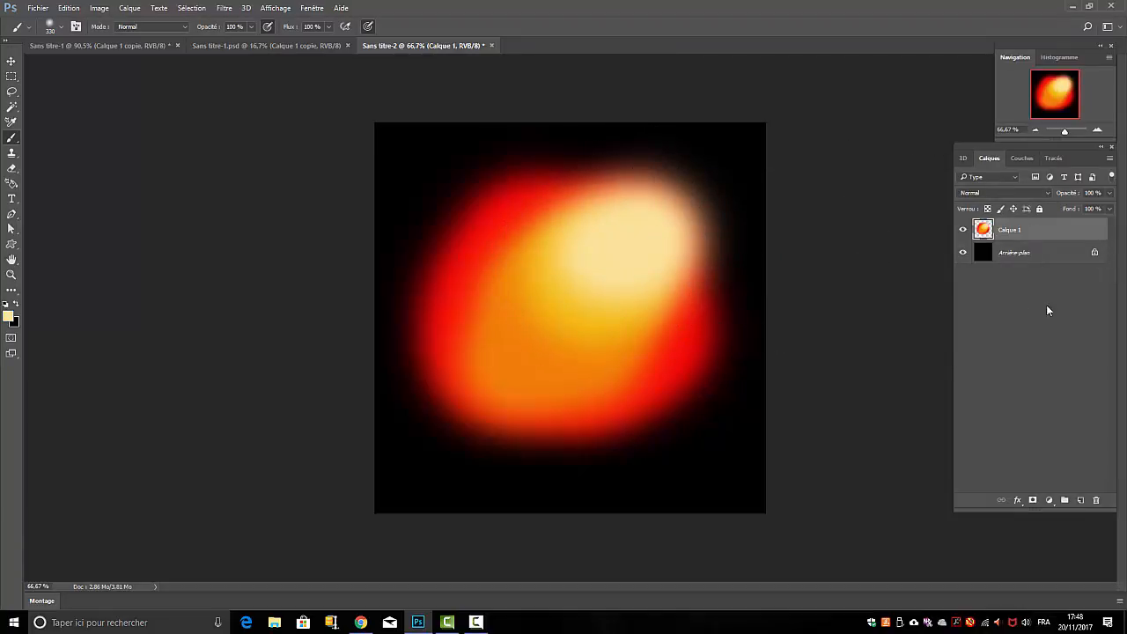
# Step: Increase the painted layer's saturation with a Hue/Saturation adjustment
pyautogui.click(103, 10)
pyautogui.moveTo(111, 38)
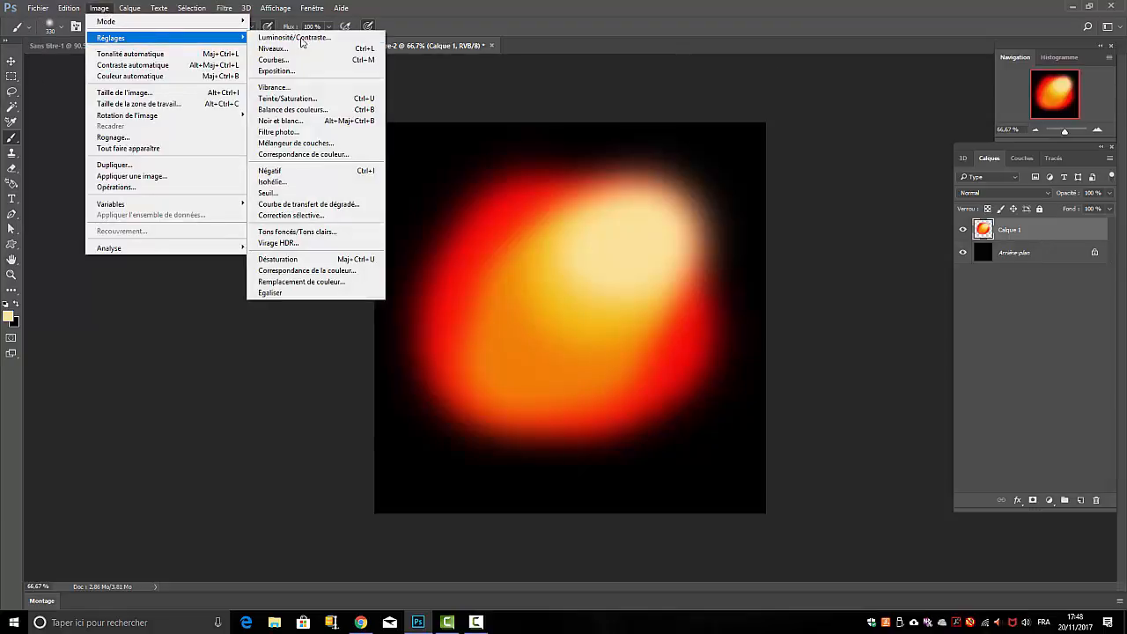
pyautogui.click(284, 98)
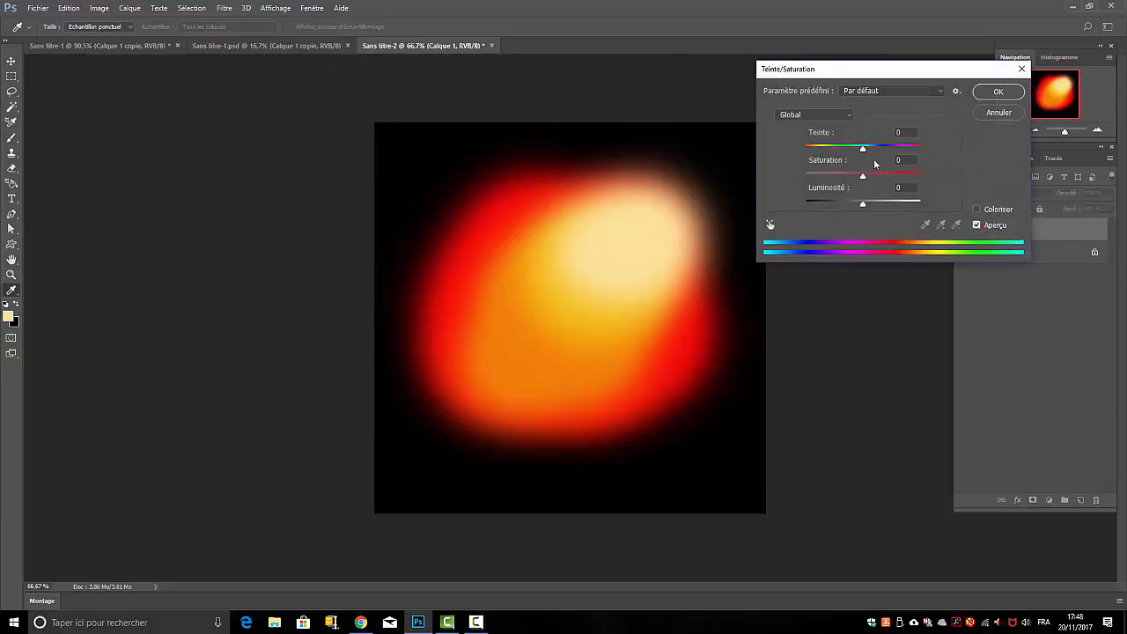
pyautogui.moveTo(862, 176); pyautogui.dragTo(907, 179)
pyautogui.click(999, 91)
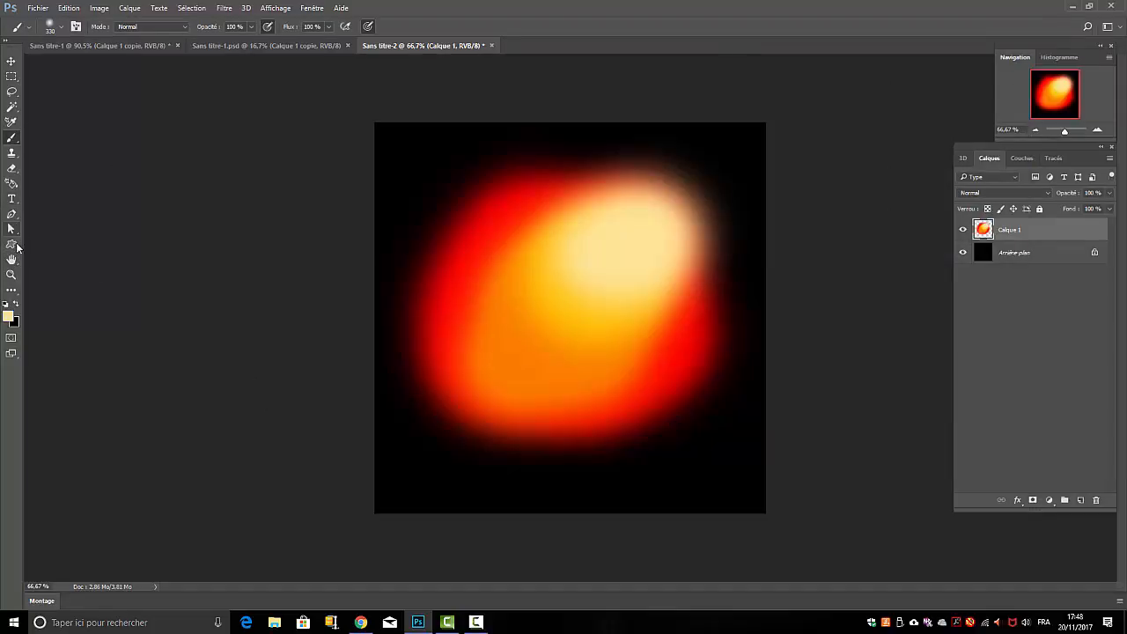
# Step: Switch to the Smudge tool and pick the 330 px cloud-shaped brush tip
pyautogui.press('i')
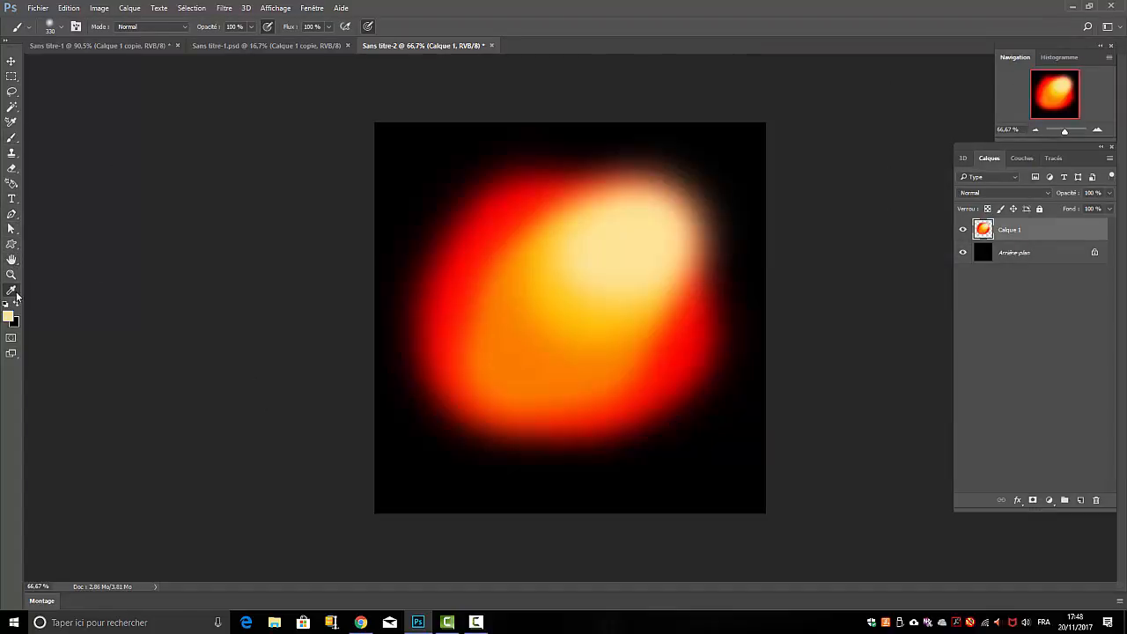
pyautogui.click(16, 295)
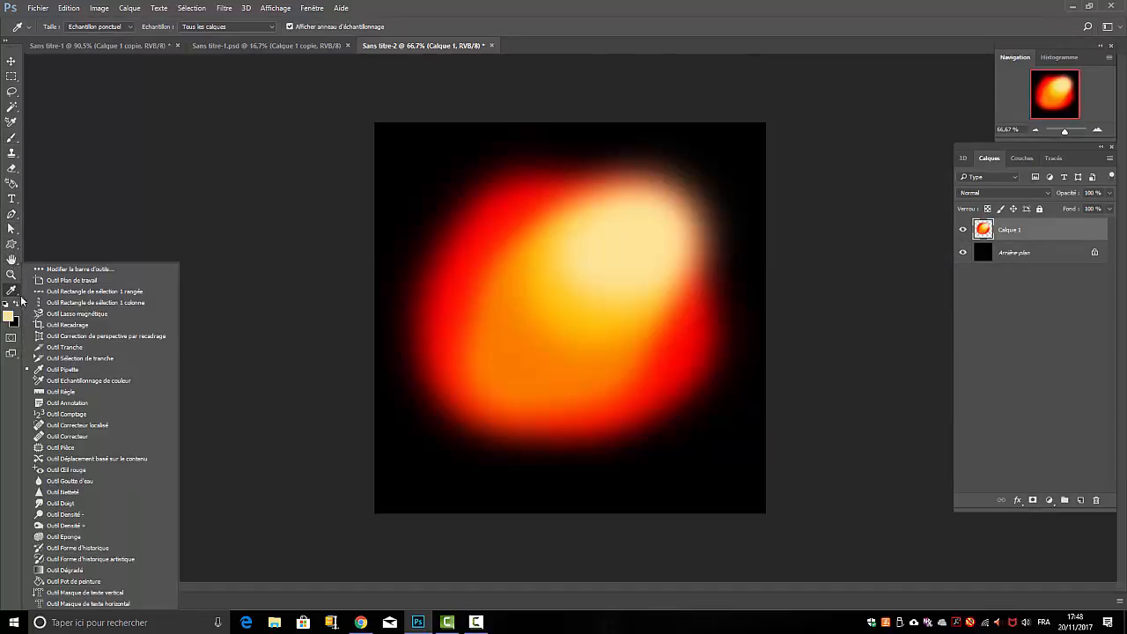
pyautogui.click(67, 504)
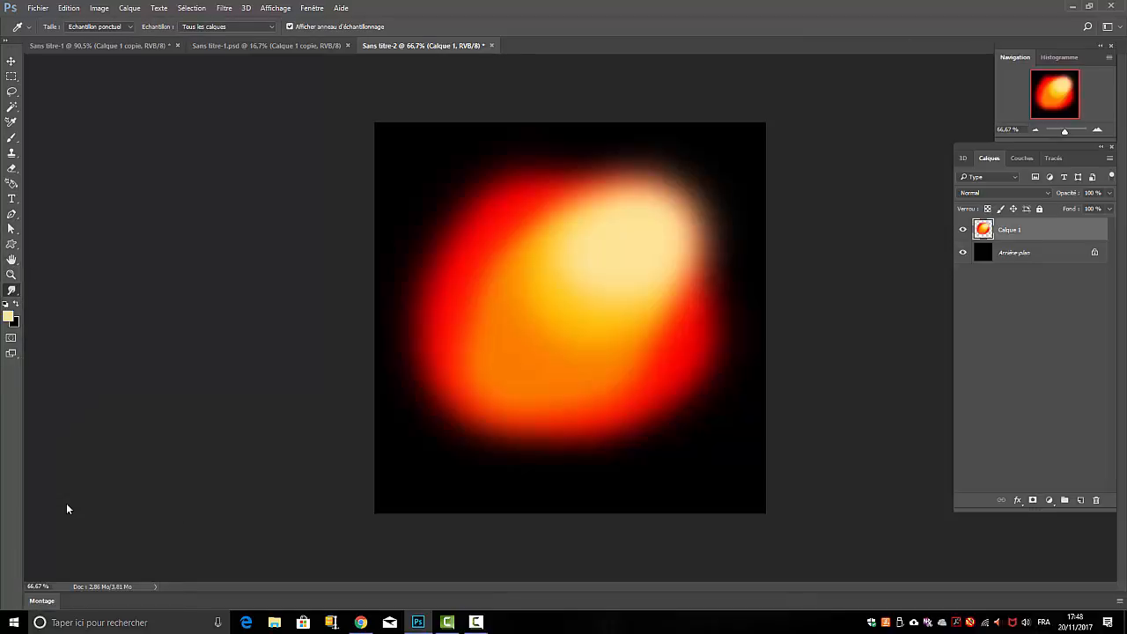
pyautogui.click(64, 30)
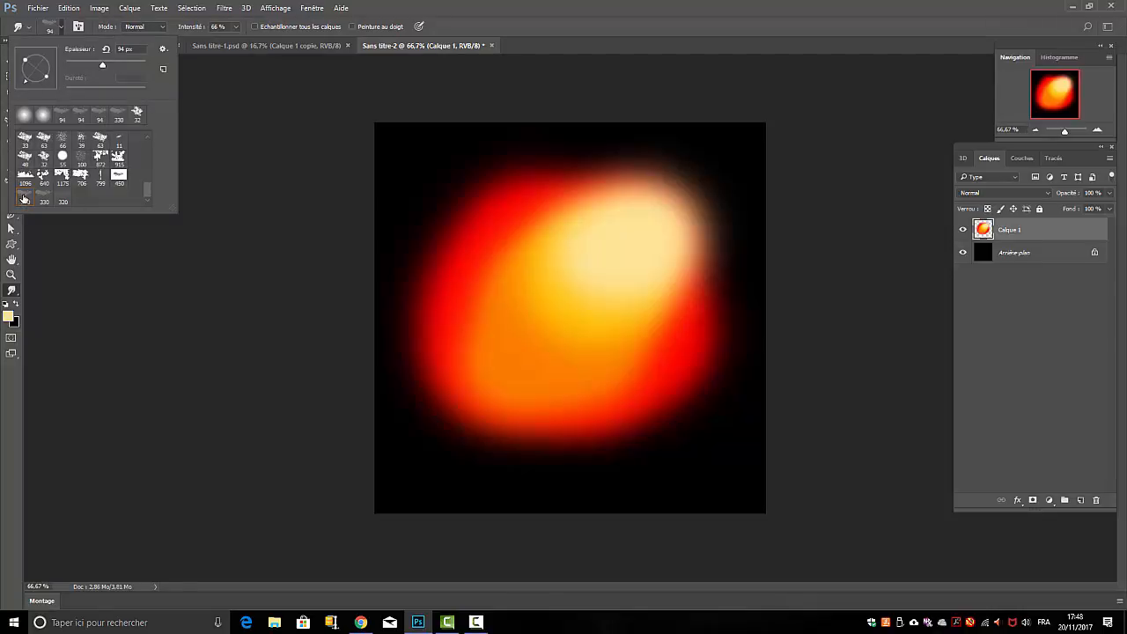
pyautogui.click(25, 197)
# Step: Enable scattering for the smudge brush tip, with scatter at 116% and count at 3
pyautogui.click(312, 8)
pyautogui.click(312, 8)
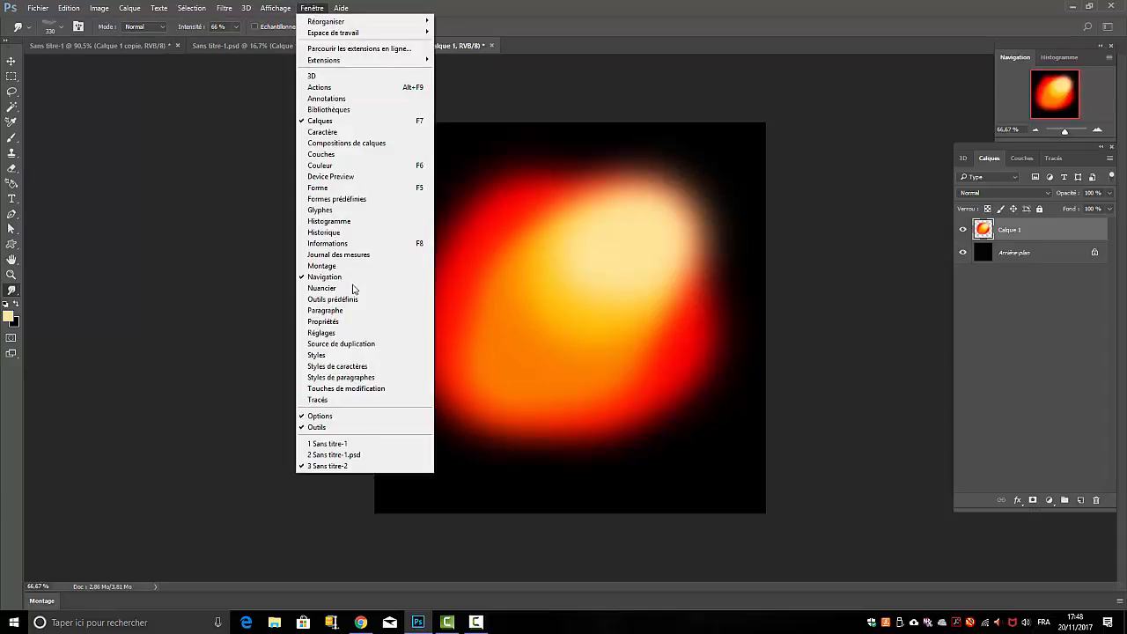
pyautogui.click(319, 187)
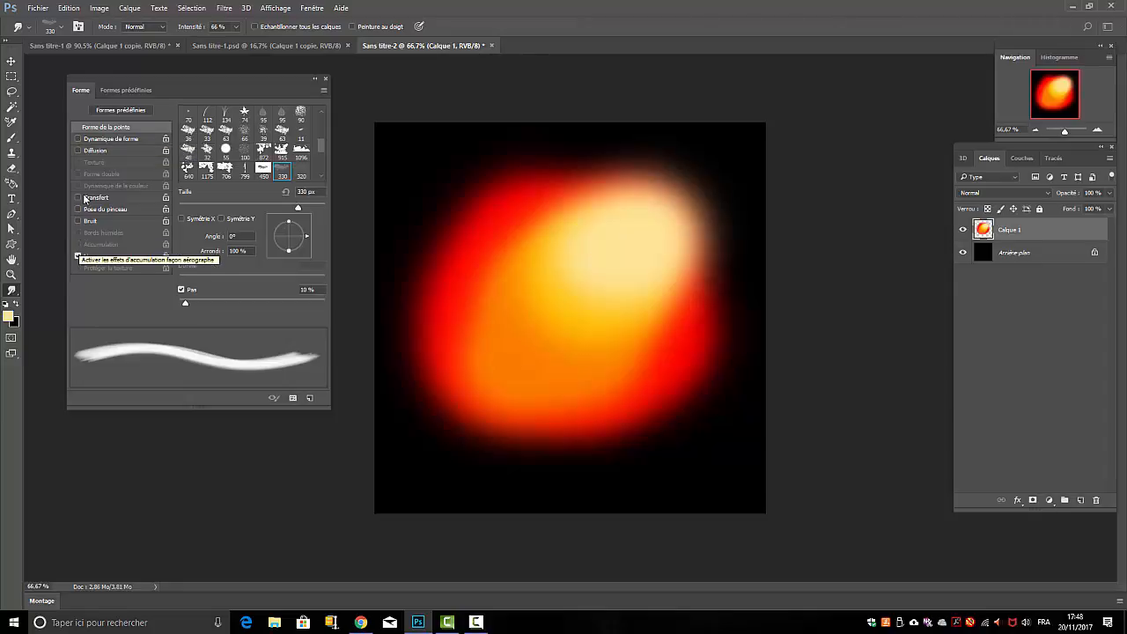
pyautogui.click(78, 150)
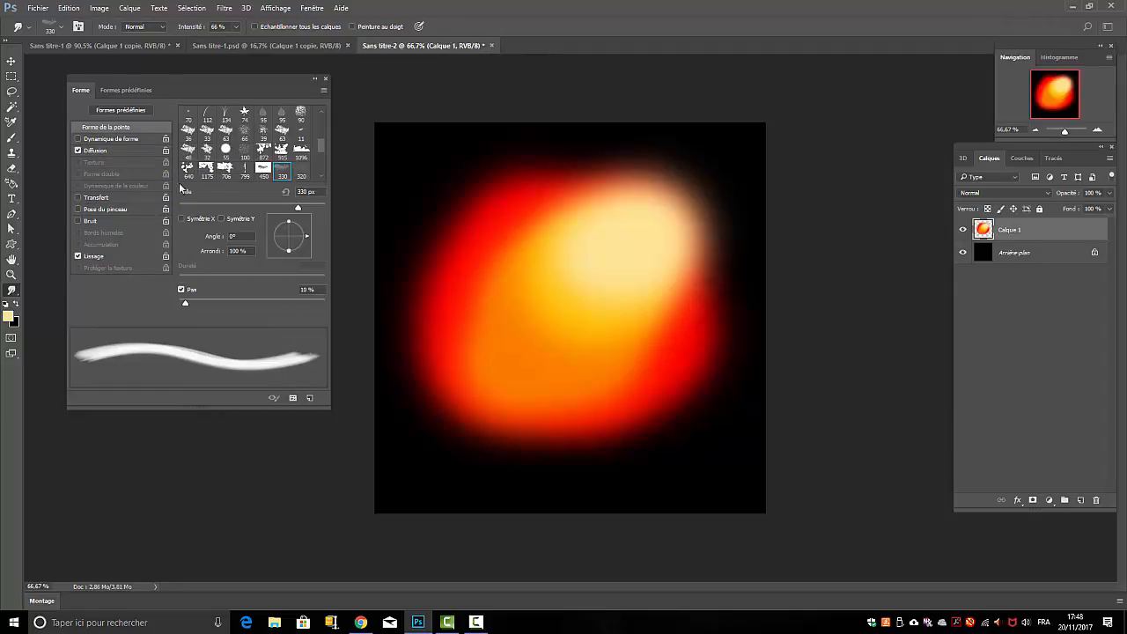
pyautogui.click(95, 150)
pyautogui.moveTo(181, 120)
pyautogui.mouseDown()
pyautogui.moveTo(228, 122)
pyautogui.moveTo(194, 126)
pyautogui.moveTo(195, 164)
pyautogui.moveTo(213, 167)
pyautogui.moveTo(200, 165)
pyautogui.mouseUp()
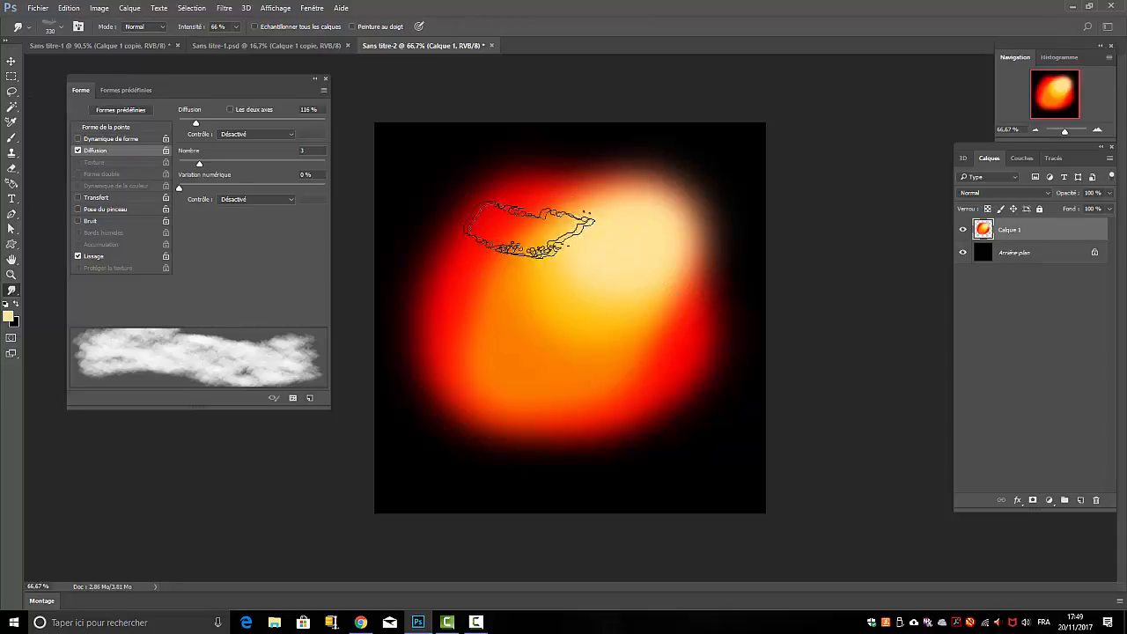
# Step: Try to smudge the blob's upper left part with the scattered cloud brush, and undo the stroke
pyautogui.moveTo(515, 226)
pyautogui.mouseDown()
pyautogui.moveTo(478, 188)
pyautogui.moveTo(499, 131)
pyautogui.mouseUp()
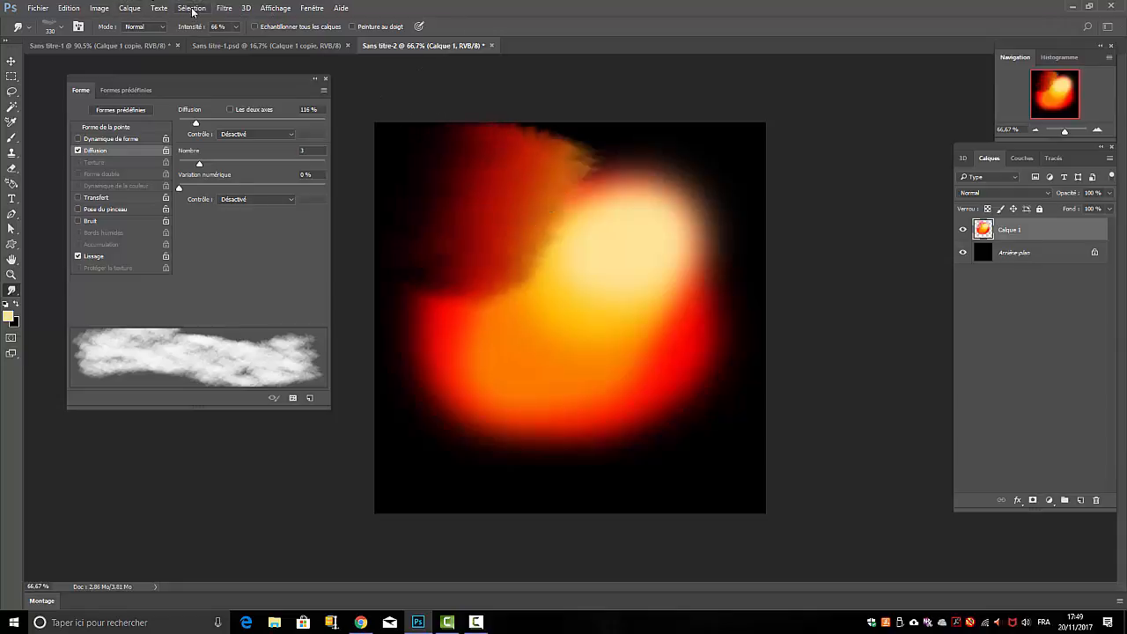
pyautogui.click(68, 8)
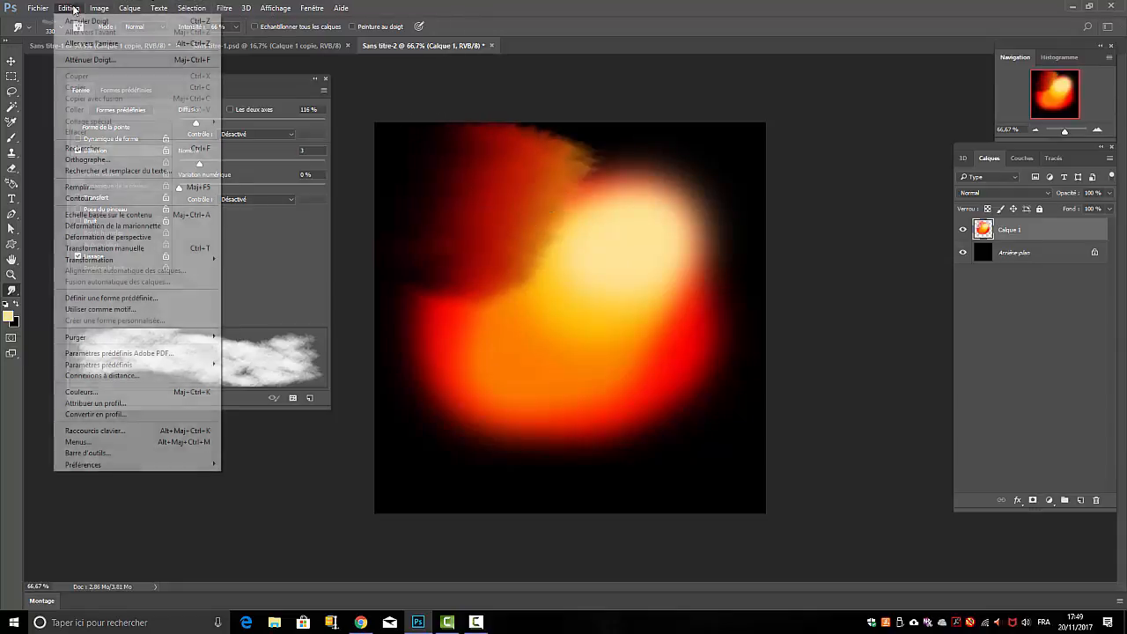
pyautogui.click(71, 24)
# Step: Turn off scattering for the smudge brush and set its tip to 210 px with 1% spacing
pyautogui.click(79, 151)
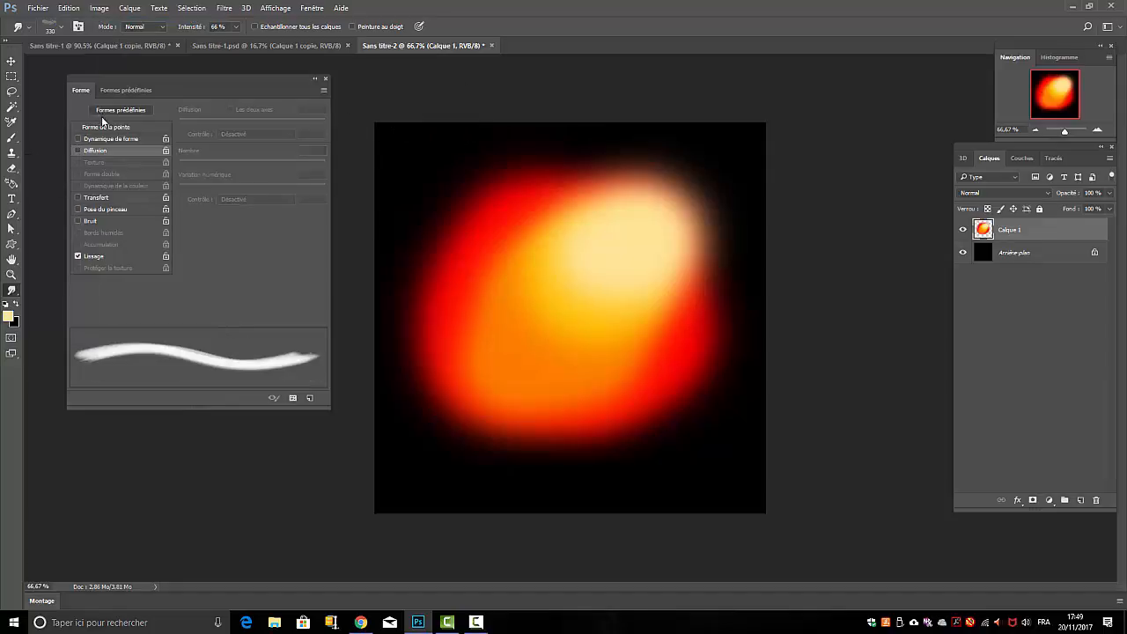
pyautogui.click(96, 129)
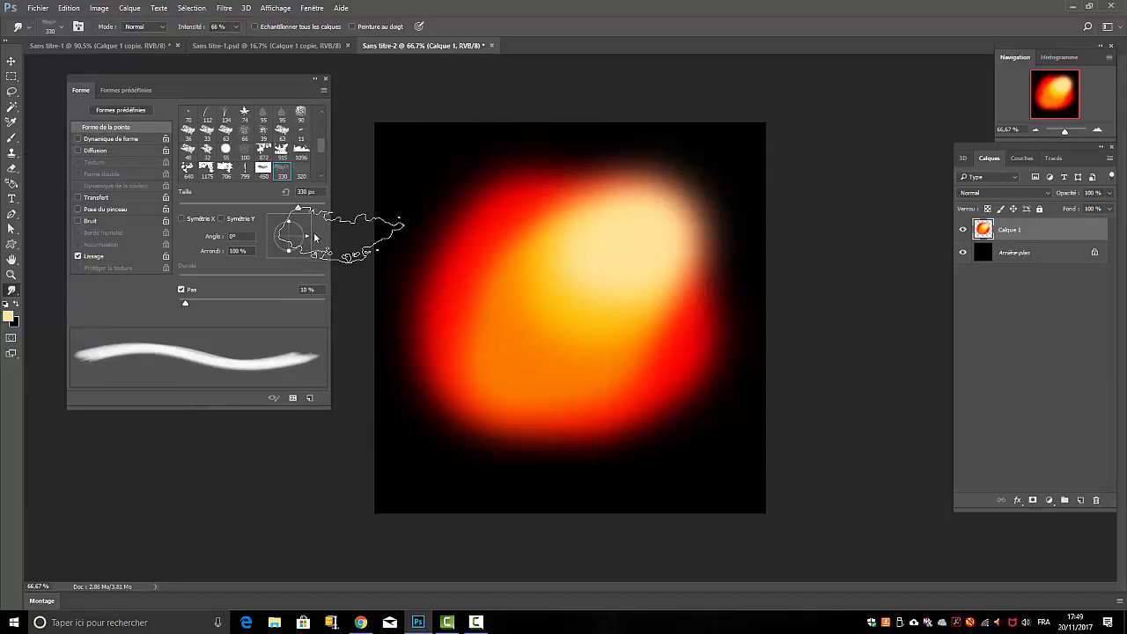
pyautogui.moveTo(189, 301)
pyautogui.mouseDown()
pyautogui.moveTo(247, 300)
pyautogui.moveTo(199, 301)
pyautogui.mouseUp()
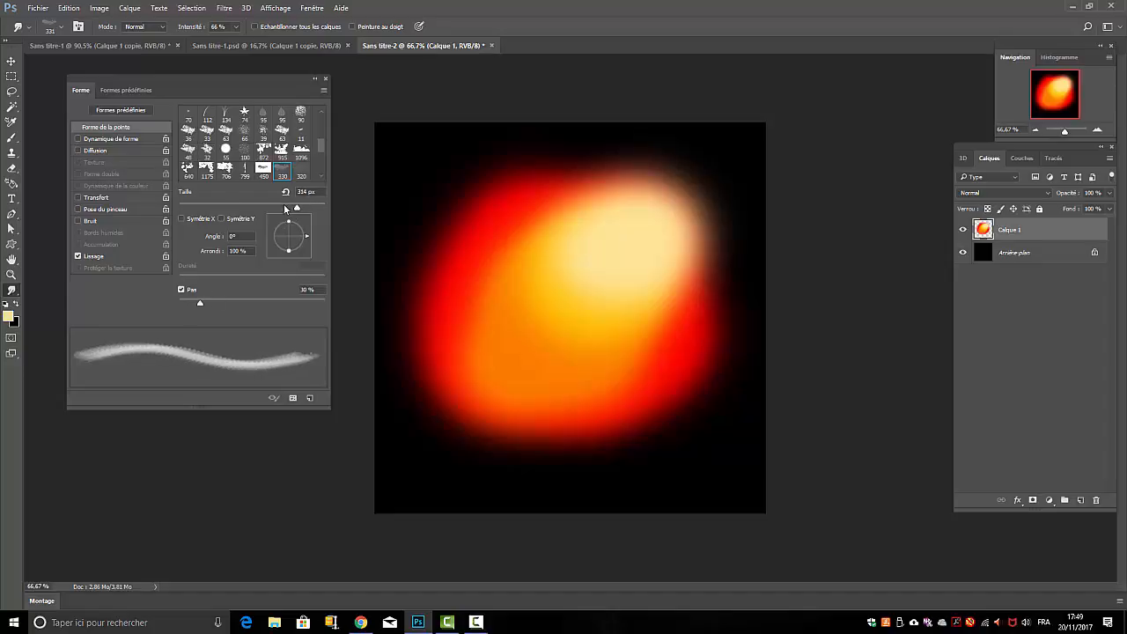
pyautogui.moveTo(286, 209); pyautogui.dragTo(281, 207)
pyautogui.moveTo(197, 300); pyautogui.dragTo(164, 300)
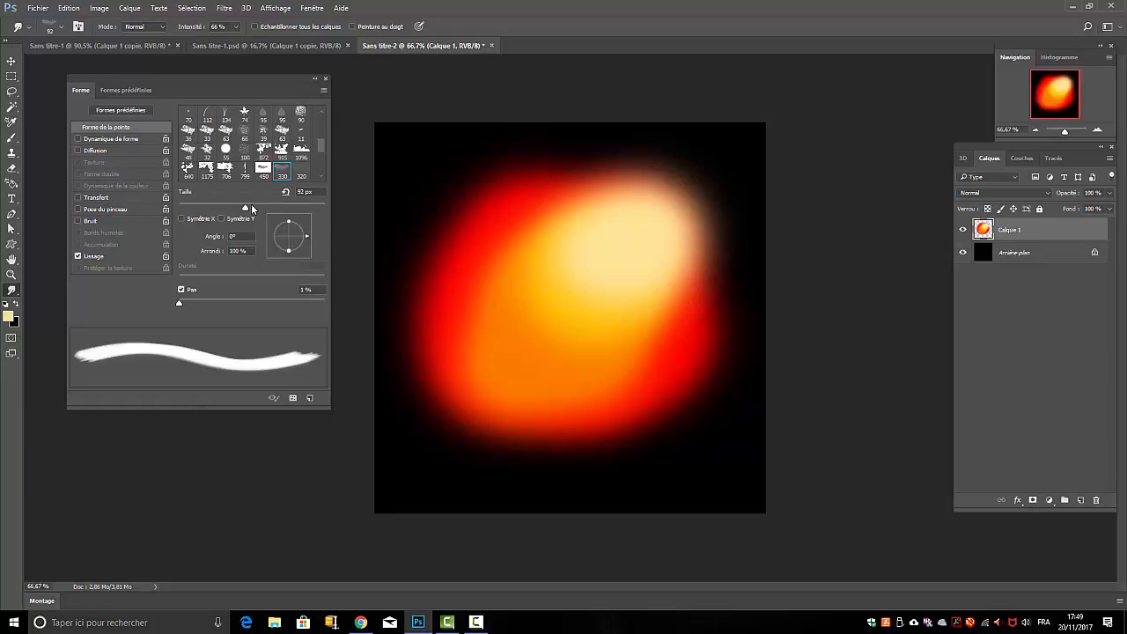
pyautogui.moveTo(251, 208); pyautogui.dragTo(288, 208)
# Step: Smudge the blob's edges outward into ragged spikes, rotating the brush tip to -41°, -143° and 100° between strokes
pyautogui.moveTo(495, 247)
pyautogui.mouseDown()
pyautogui.moveTo(441, 230)
pyautogui.moveTo(498, 240)
pyautogui.moveTo(450, 208)
pyautogui.moveTo(553, 260)
pyautogui.moveTo(561, 176)
pyautogui.moveTo(715, 282)
pyautogui.moveTo(679, 261)
pyautogui.moveTo(719, 211)
pyautogui.moveTo(674, 305)
pyautogui.moveTo(619, 291)
pyautogui.mouseUp()
pyautogui.moveTo(632, 390)
pyautogui.mouseDown()
pyautogui.moveTo(620, 356)
pyautogui.moveTo(587, 454)
pyautogui.moveTo(566, 327)
pyautogui.moveTo(533, 397)
pyautogui.moveTo(552, 297)
pyautogui.moveTo(477, 295)
pyautogui.moveTo(431, 335)
pyautogui.moveTo(578, 251)
pyautogui.moveTo(408, 303)
pyautogui.moveTo(601, 189)
pyautogui.moveTo(584, 277)
pyautogui.moveTo(492, 271)
pyautogui.moveTo(397, 231)
pyautogui.moveTo(772, 280)
pyautogui.moveTo(693, 269)
pyautogui.moveTo(627, 293)
pyautogui.moveTo(706, 306)
pyautogui.moveTo(675, 283)
pyautogui.moveTo(750, 273)
pyautogui.moveTo(671, 297)
pyautogui.moveTo(649, 377)
pyautogui.moveTo(574, 317)
pyautogui.moveTo(578, 388)
pyautogui.moveTo(525, 387)
pyautogui.moveTo(617, 309)
pyautogui.mouseUp()
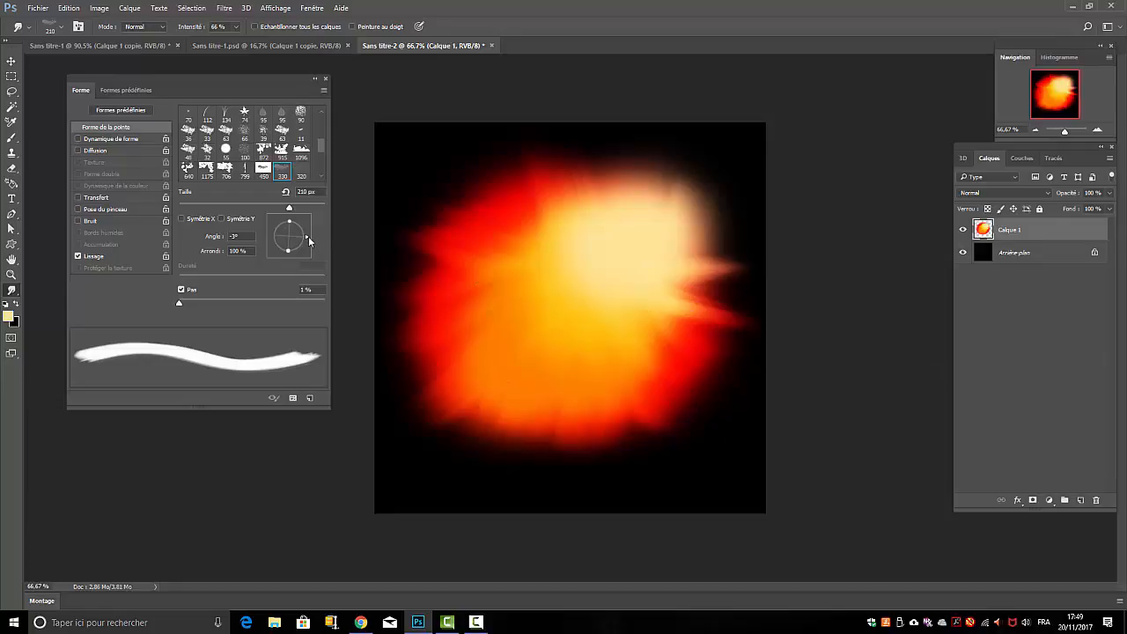
pyautogui.moveTo(307, 236); pyautogui.dragTo(343, 250)
pyautogui.moveTo(414, 194)
pyautogui.mouseDown()
pyautogui.moveTo(521, 242)
pyautogui.moveTo(464, 174)
pyautogui.moveTo(551, 245)
pyautogui.moveTo(519, 117)
pyautogui.moveTo(615, 226)
pyautogui.moveTo(468, 332)
pyautogui.moveTo(502, 324)
pyautogui.mouseUp()
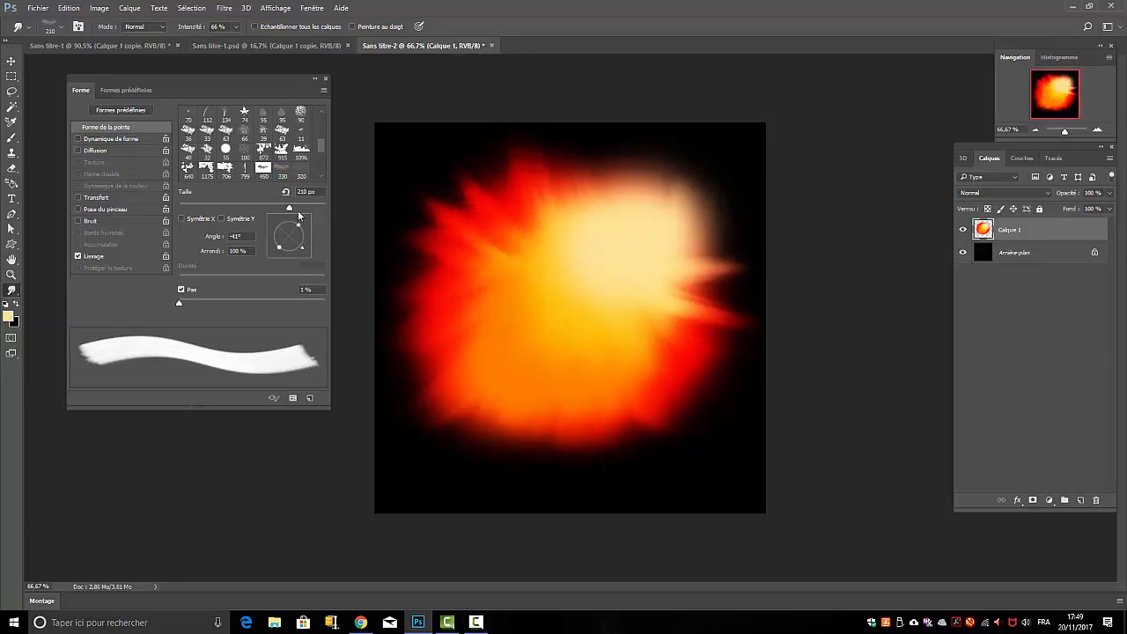
pyautogui.moveTo(299, 250); pyautogui.dragTo(268, 259)
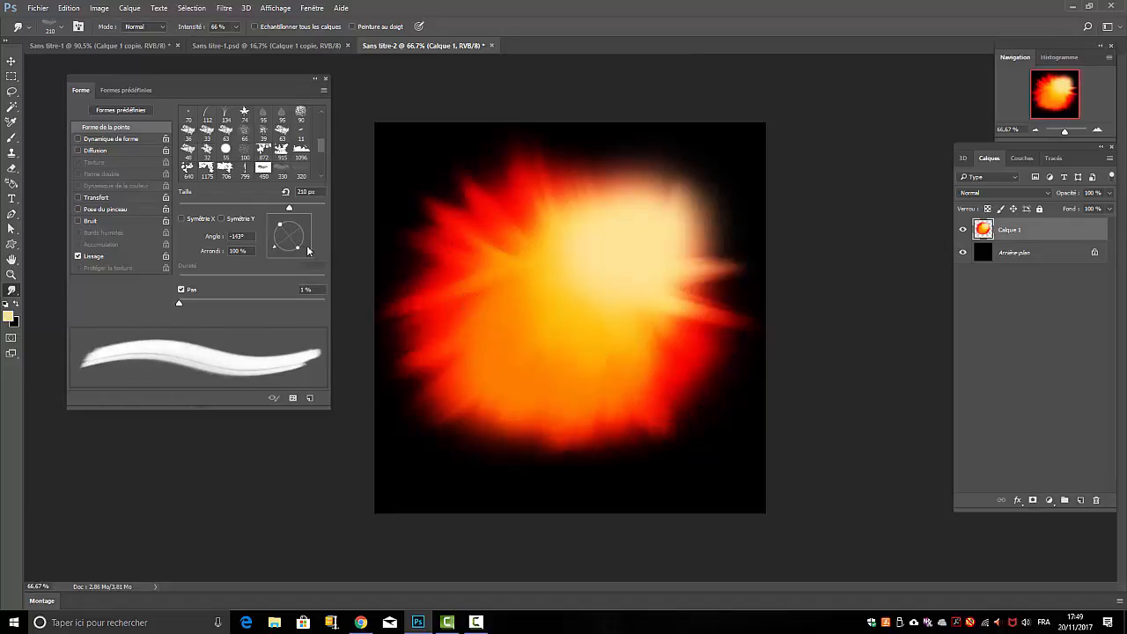
pyautogui.moveTo(275, 250); pyautogui.dragTo(286, 220)
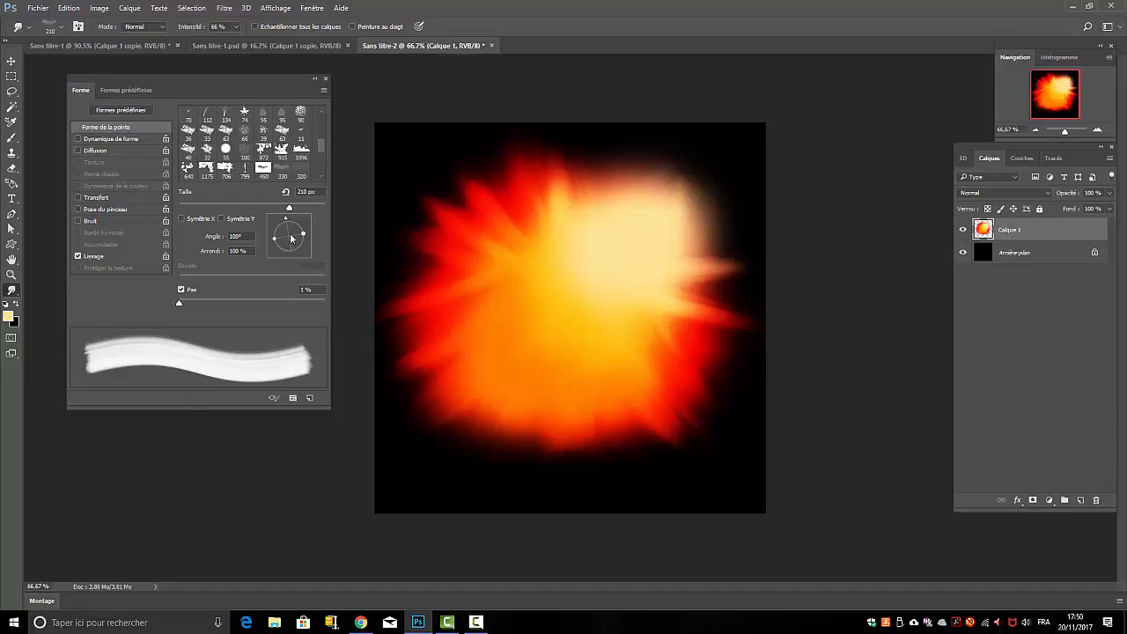
# Step: Smudge the blob's edges with the tip at 45° and 38% strength, and set the smudge mode to Obscurcir
pyautogui.moveTo(285, 223); pyautogui.dragTo(303, 227)
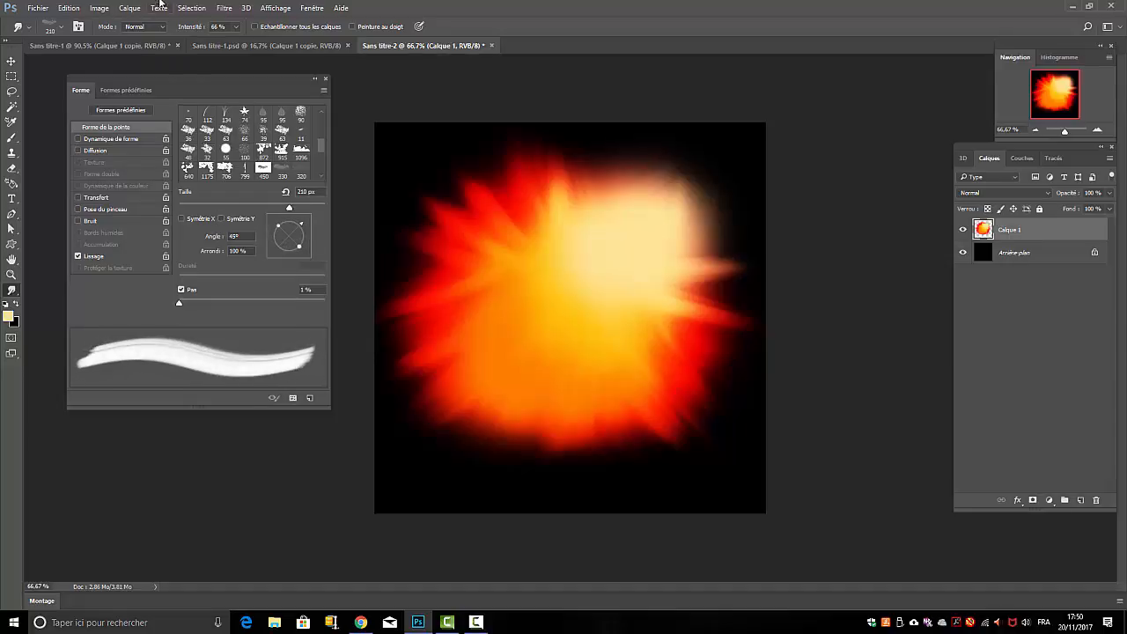
pyautogui.click(237, 29)
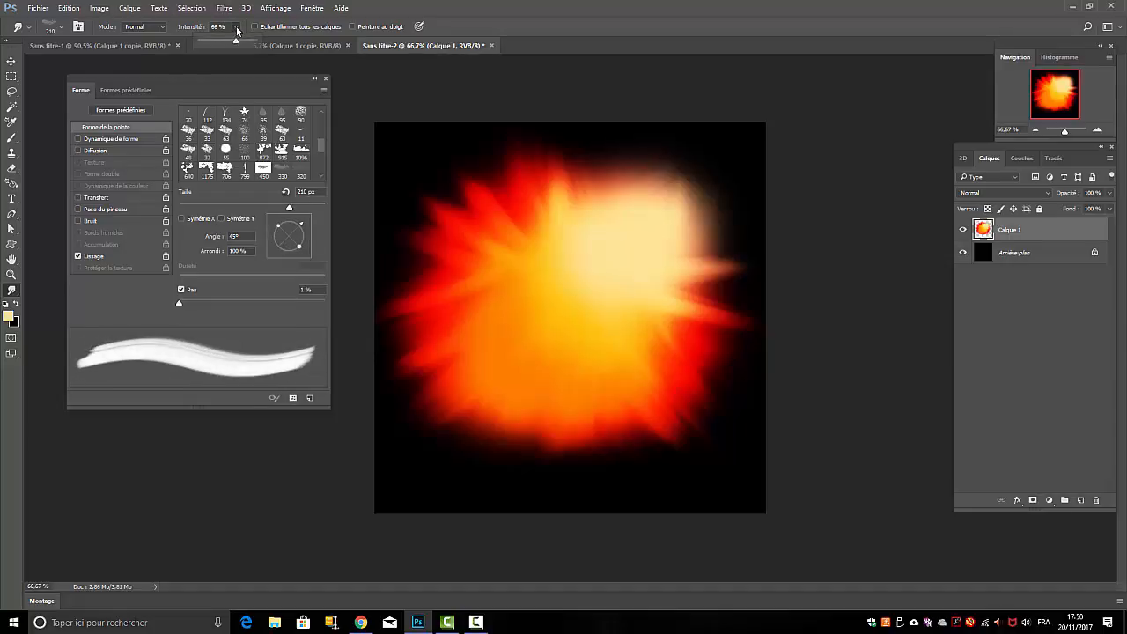
pyautogui.moveTo(234, 42); pyautogui.dragTo(220, 42)
pyautogui.click(493, 233)
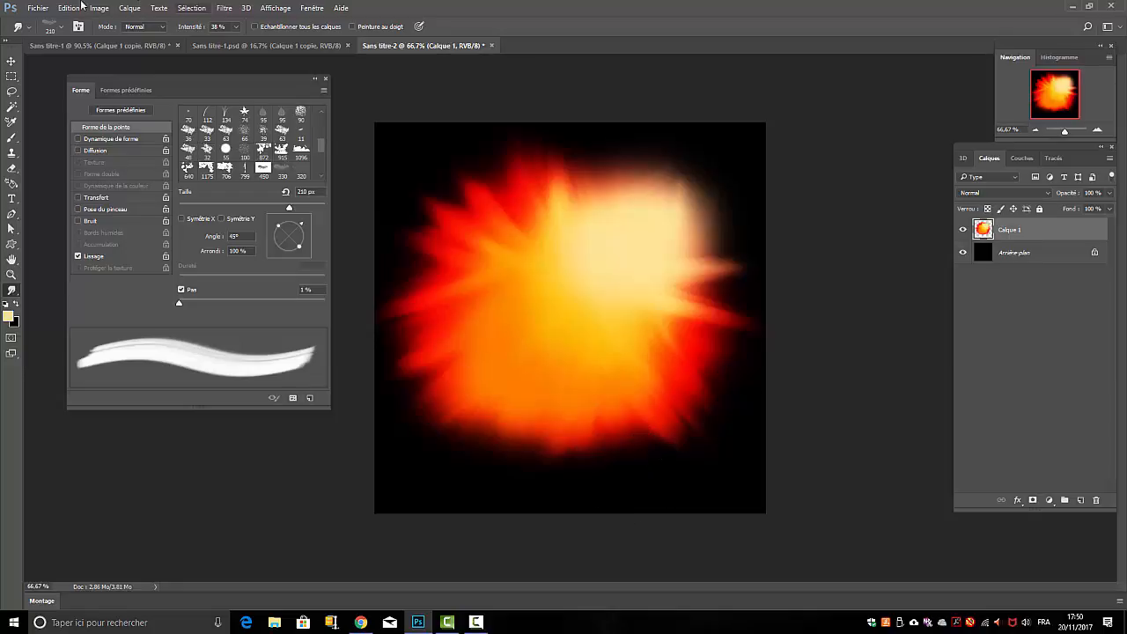
pyautogui.click(162, 28)
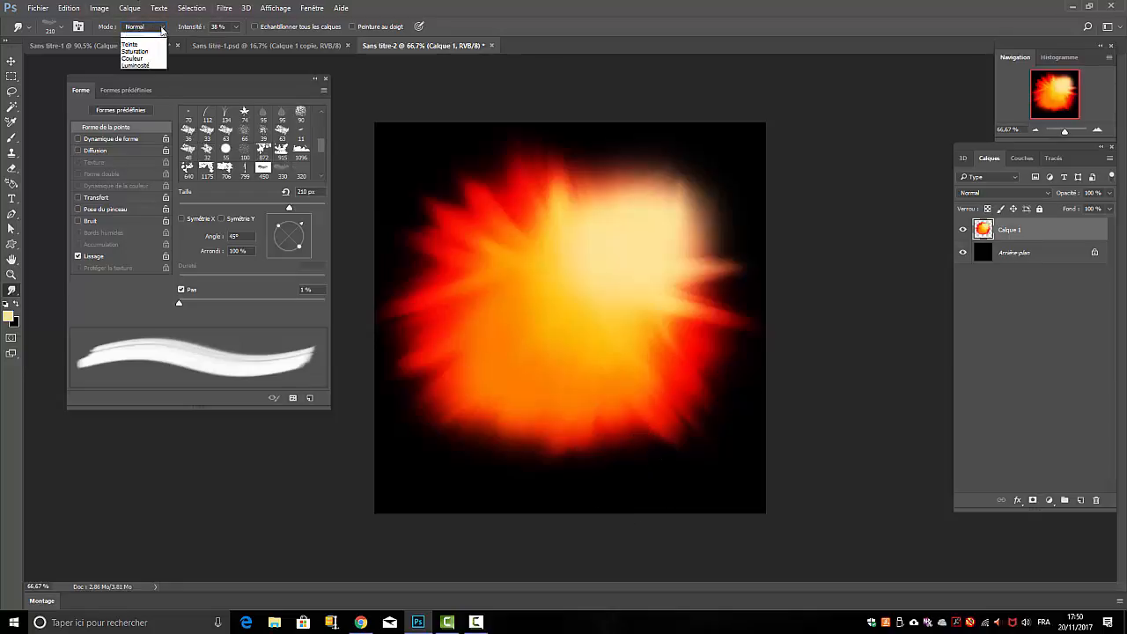
pyautogui.click(139, 50)
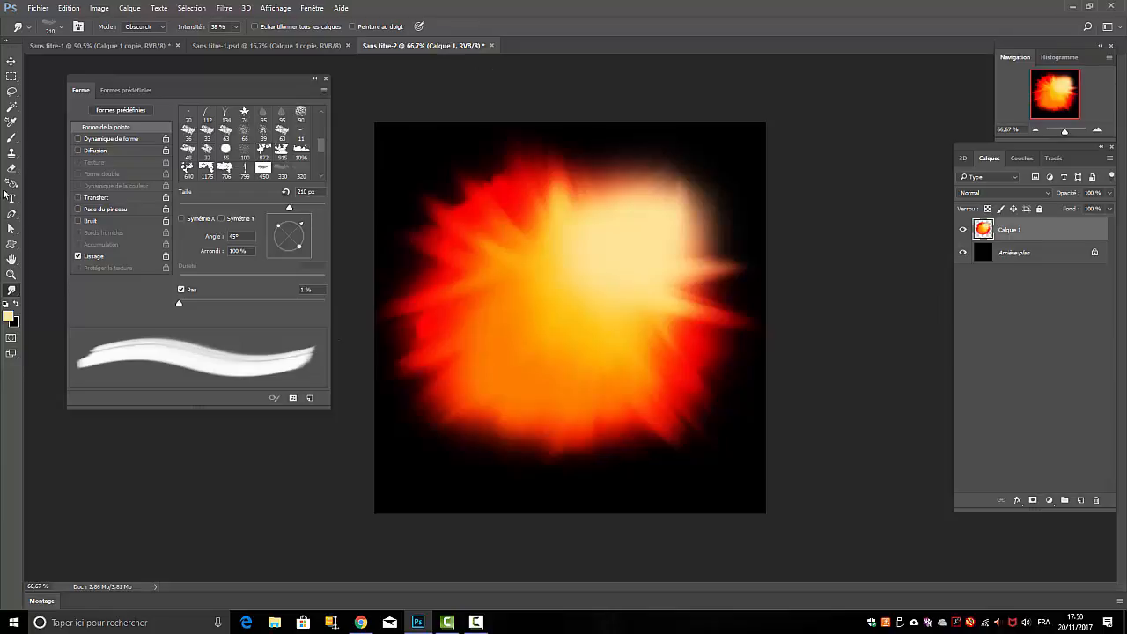
# Step: Copy the cloud layer from Sans titre-1.psd into Sans titre-2, temporarily floating the source document's window, and return to Sans titre-2
pyautogui.click(243, 46)
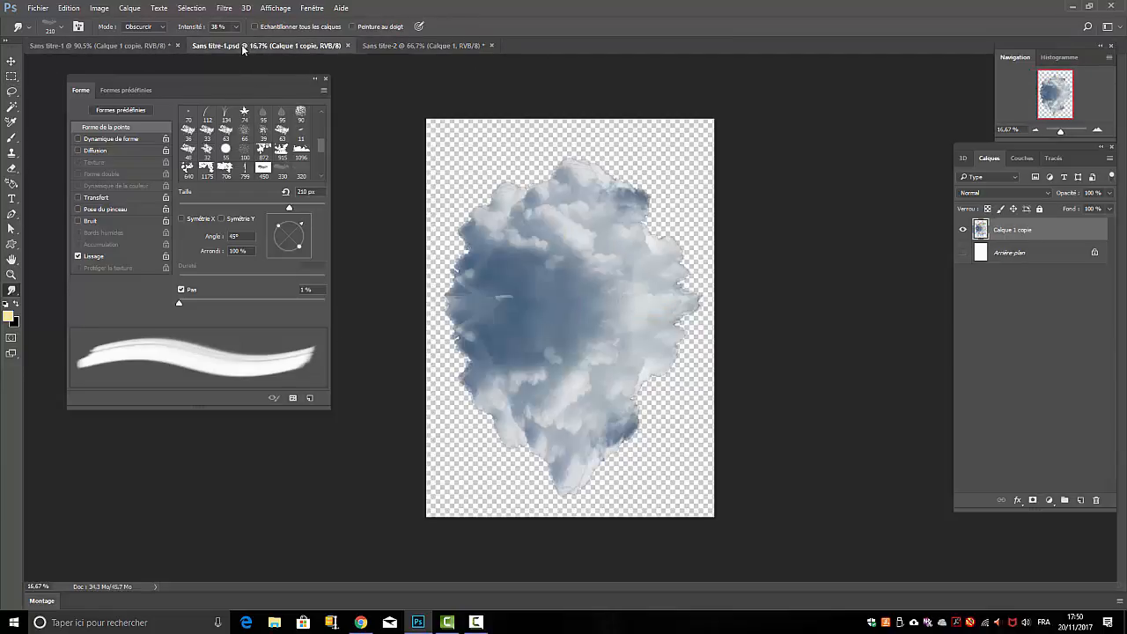
pyautogui.click(324, 78)
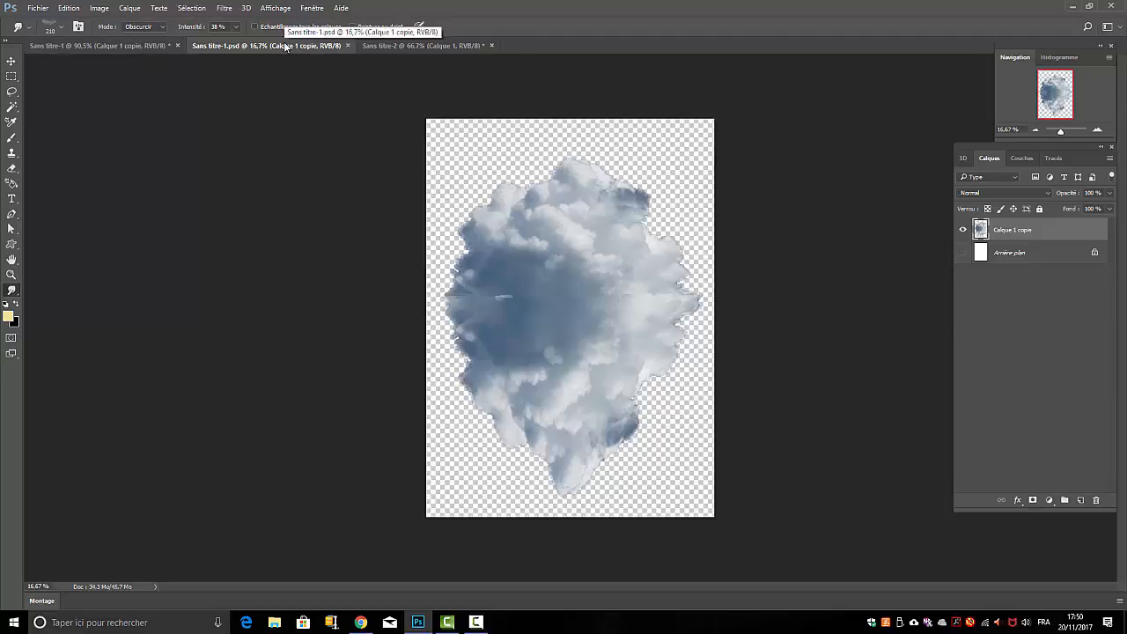
pyautogui.moveTo(284, 46); pyautogui.dragTo(227, 348)
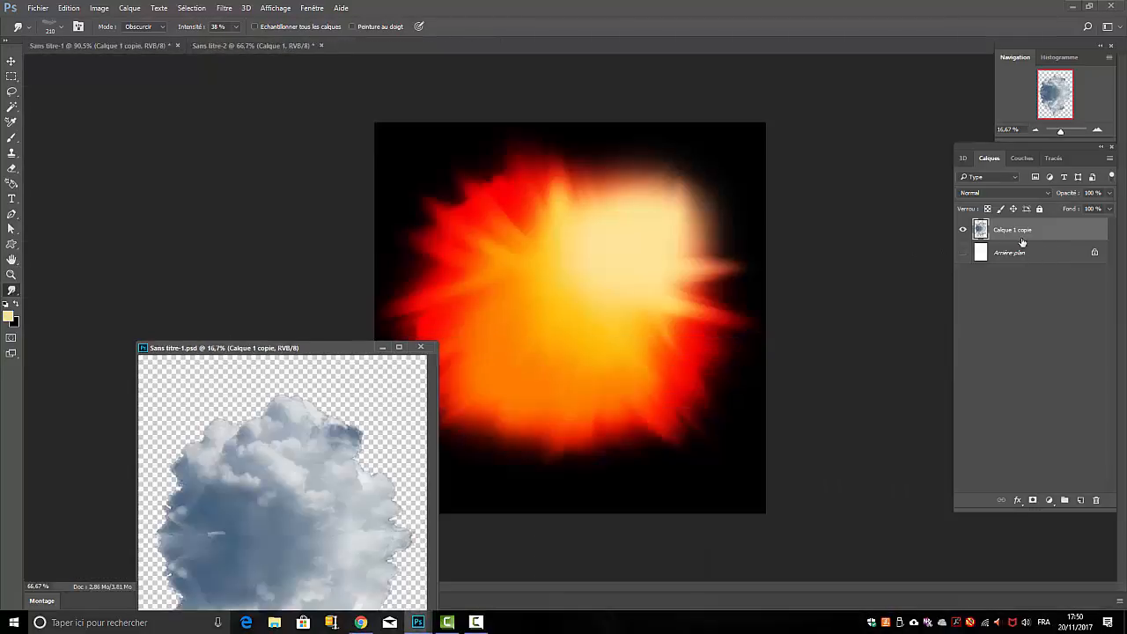
pyautogui.moveTo(1019, 231); pyautogui.dragTo(572, 256)
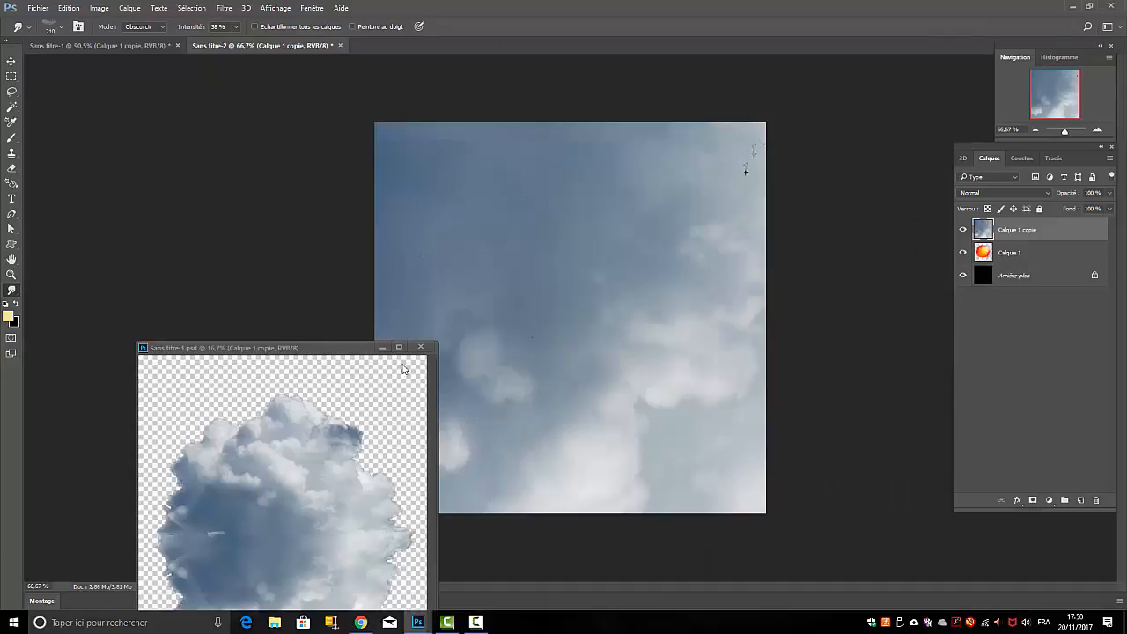
pyautogui.moveTo(325, 353); pyautogui.dragTo(553, 45)
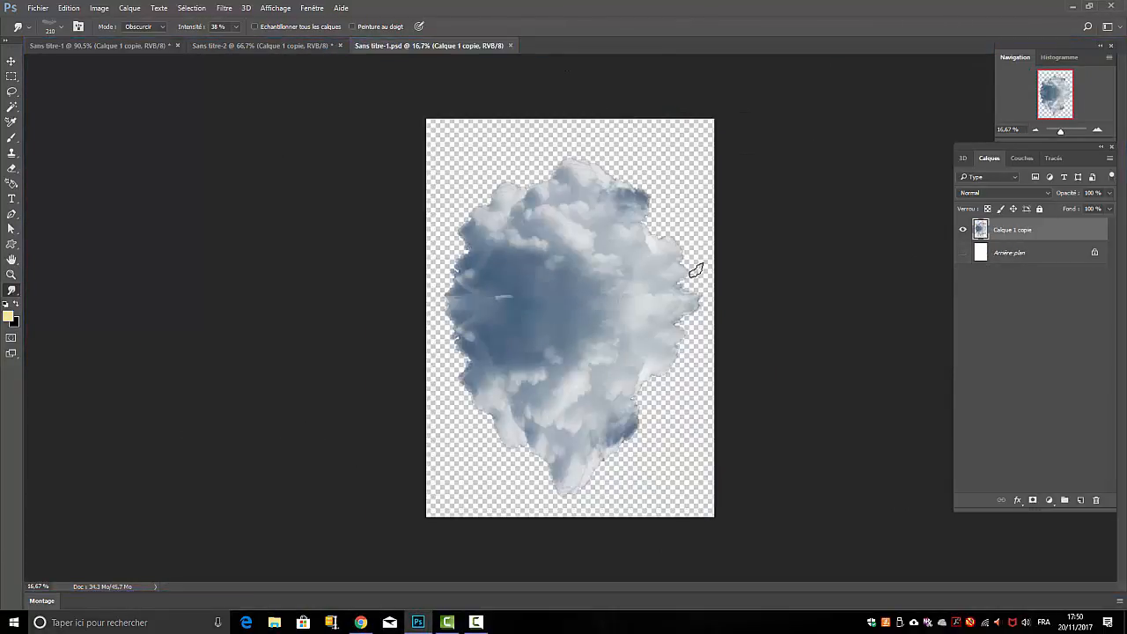
pyautogui.click(240, 46)
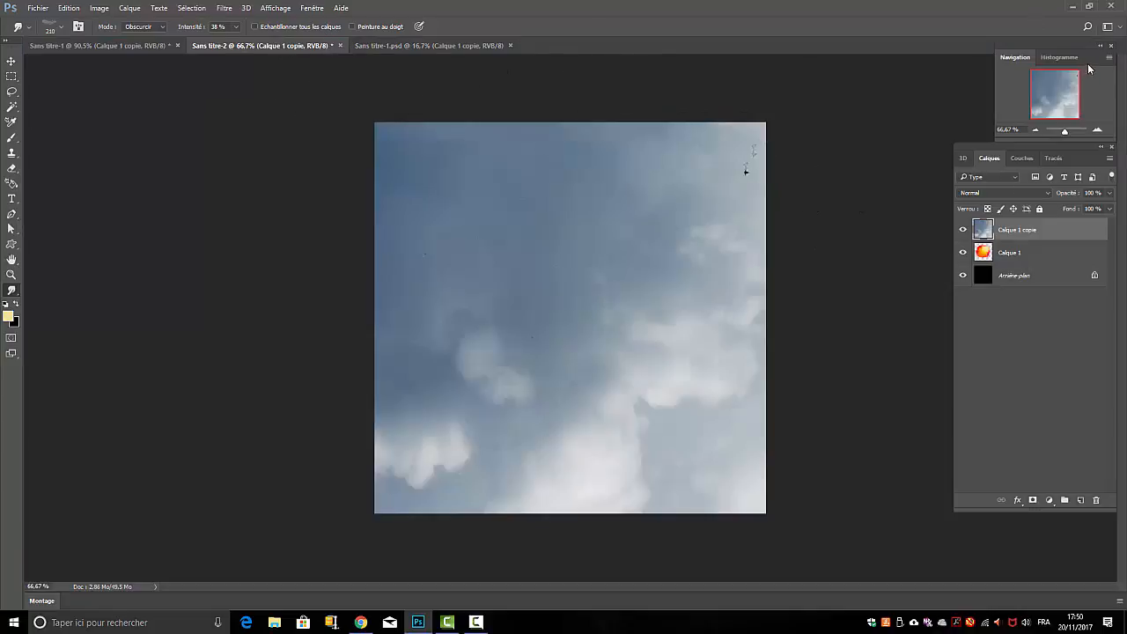
# Step: Scale the cloud layer with Free Transform to 42.61% width and 38.34% height so it covers the fiery blob
pyautogui.moveTo(1066, 132); pyautogui.dragTo(1063, 132)
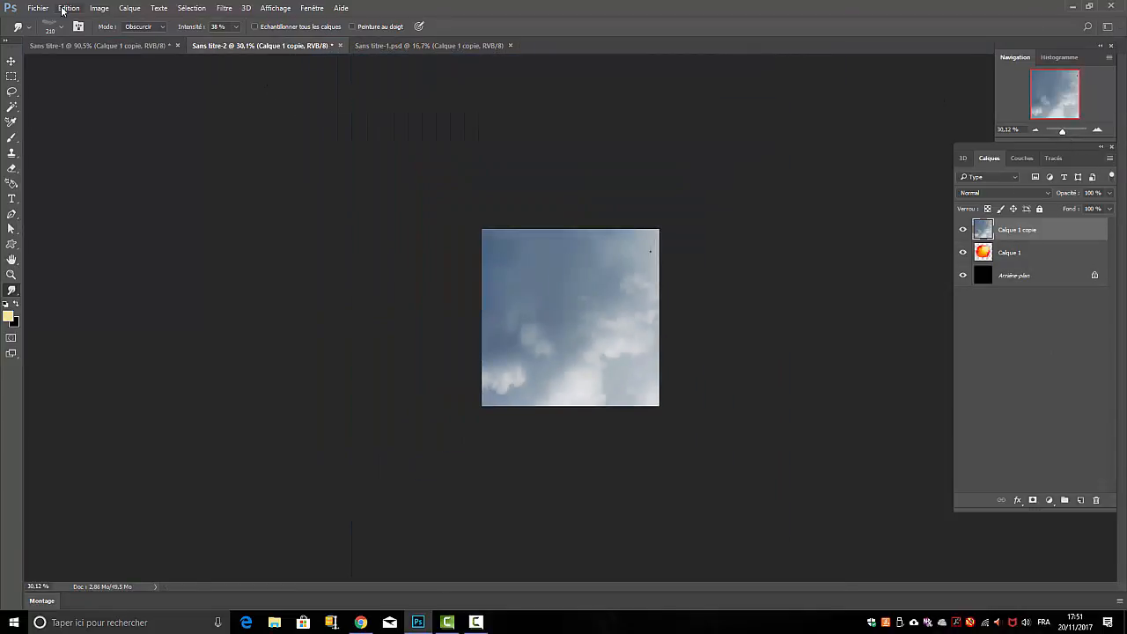
pyautogui.click(68, 8)
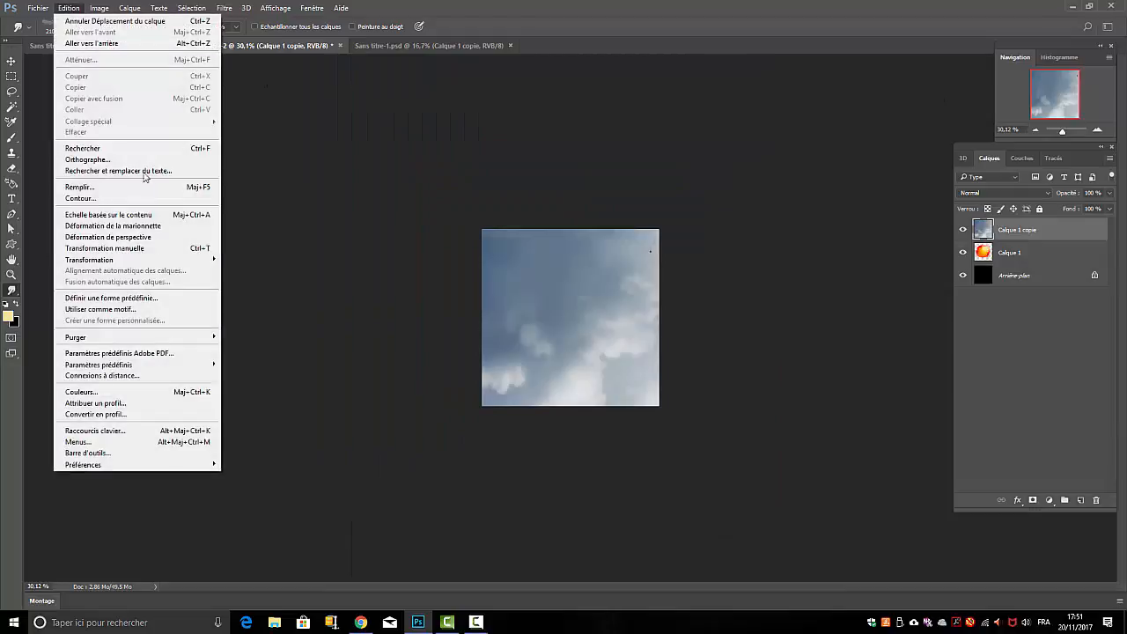
pyautogui.click(132, 249)
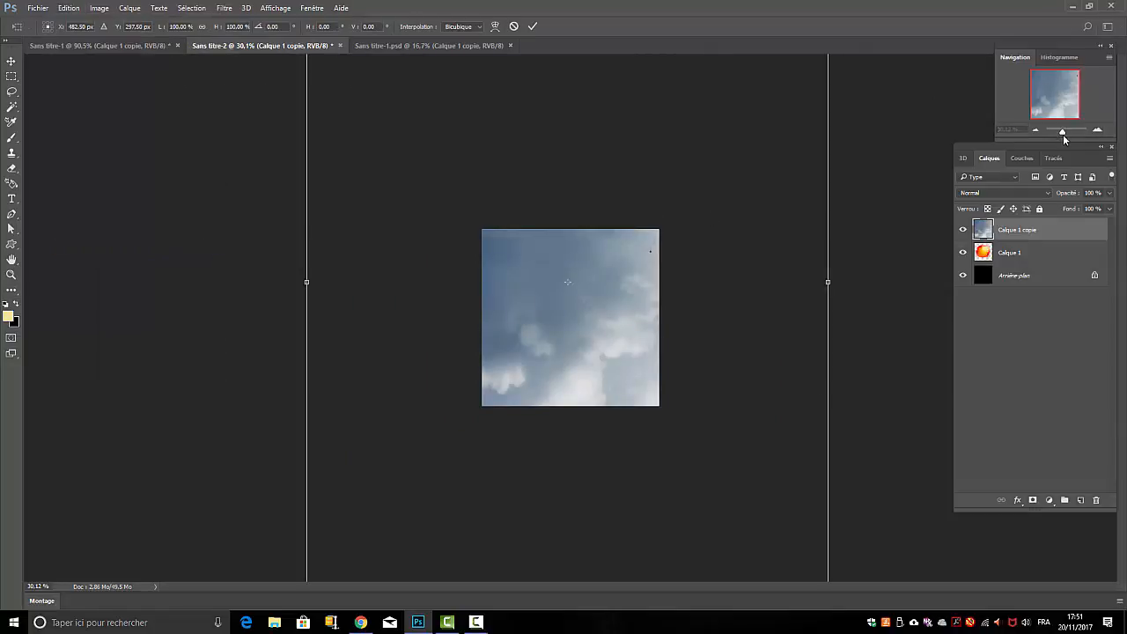
pyautogui.moveTo(1062, 131); pyautogui.dragTo(1060, 133)
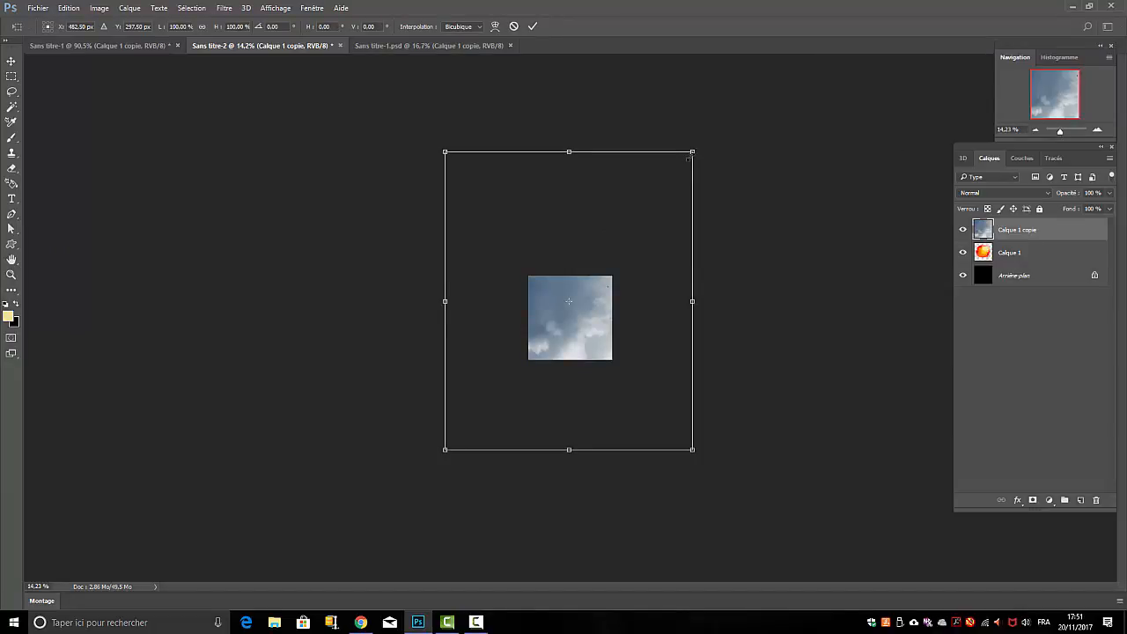
pyautogui.moveTo(688, 157); pyautogui.dragTo(624, 323)
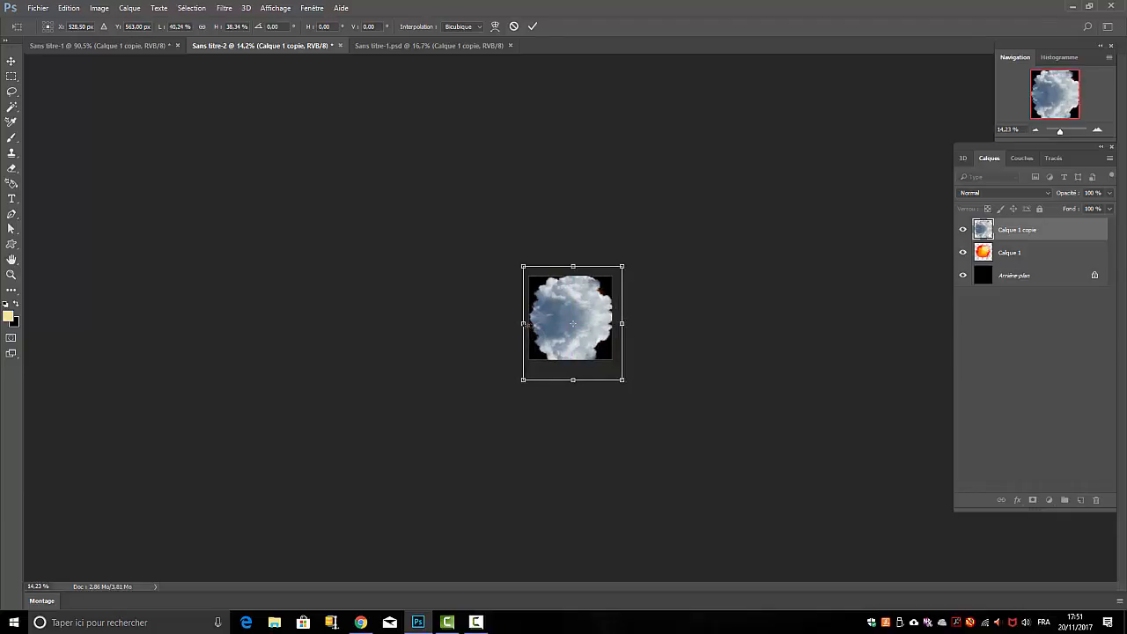
pyautogui.moveTo(523, 324); pyautogui.dragTo(517, 324)
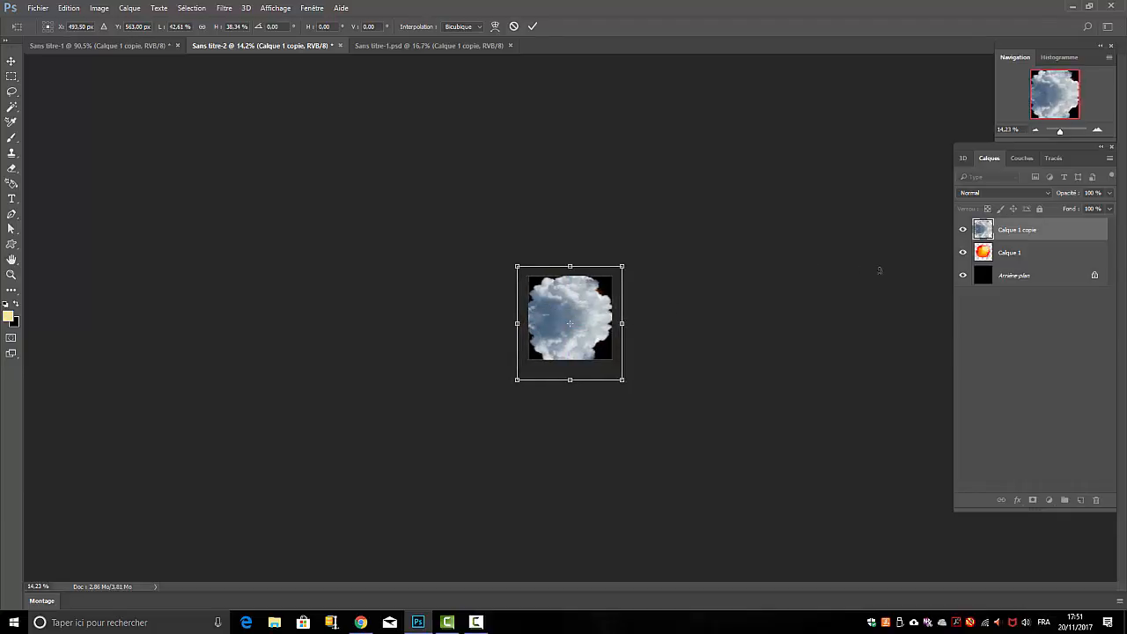
pyautogui.press('r')
pyautogui.click(531, 27)
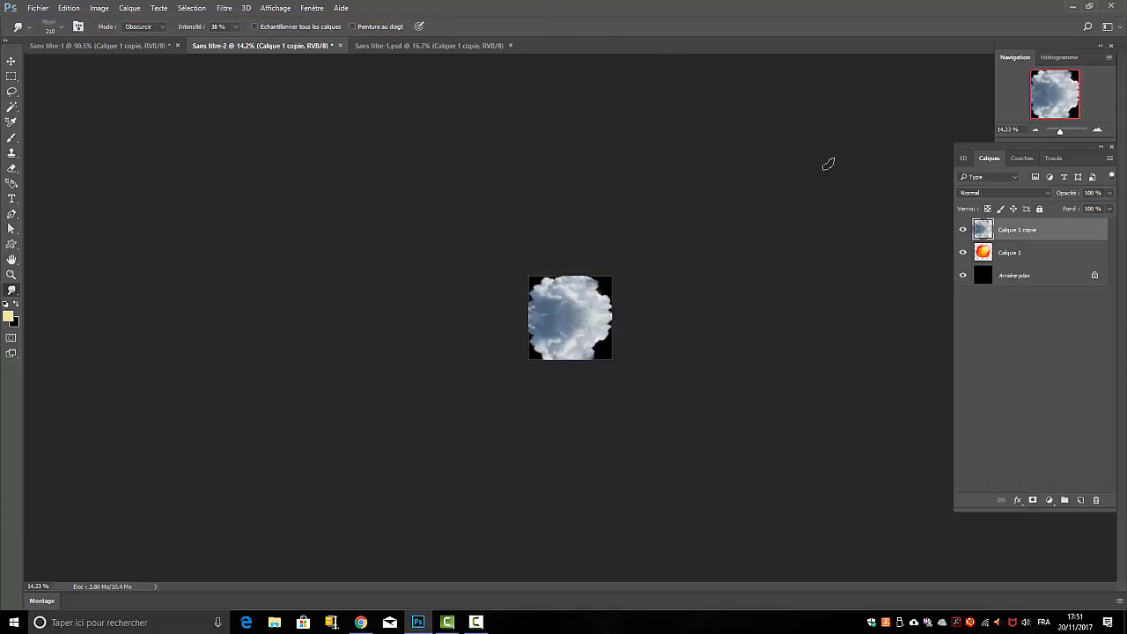
# Step: Clip the cloud layer to the fiery blob layer beneath it with a clipping mask
pyautogui.keyDown('alt'); pyautogui.click(1047, 239); pyautogui.keyUp('alt')
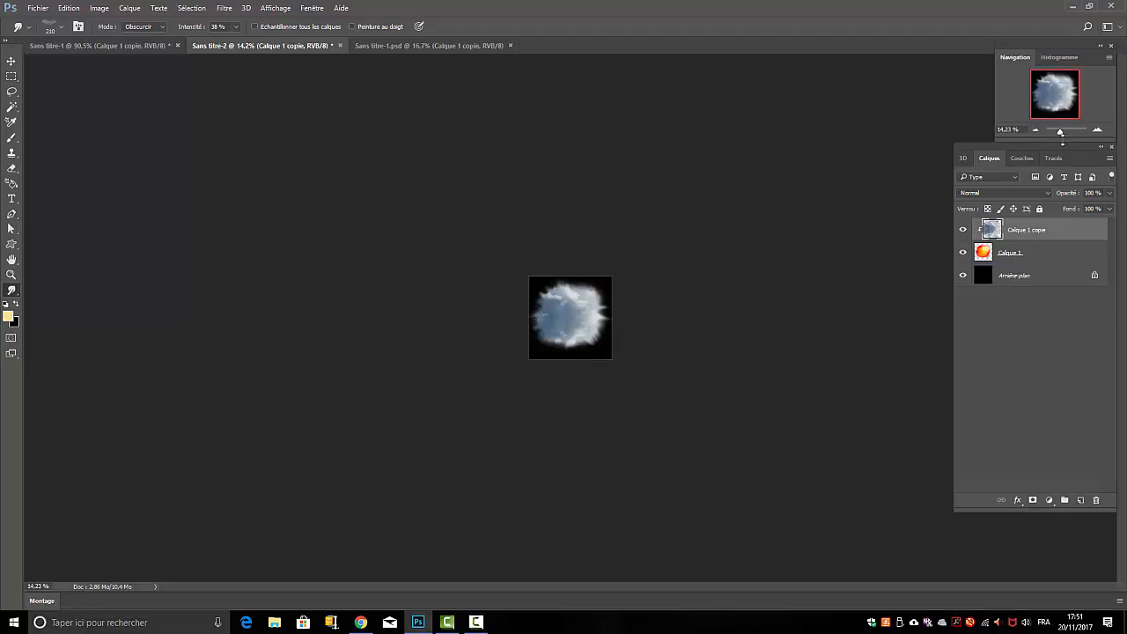
pyautogui.moveTo(1059, 132); pyautogui.dragTo(1064, 131)
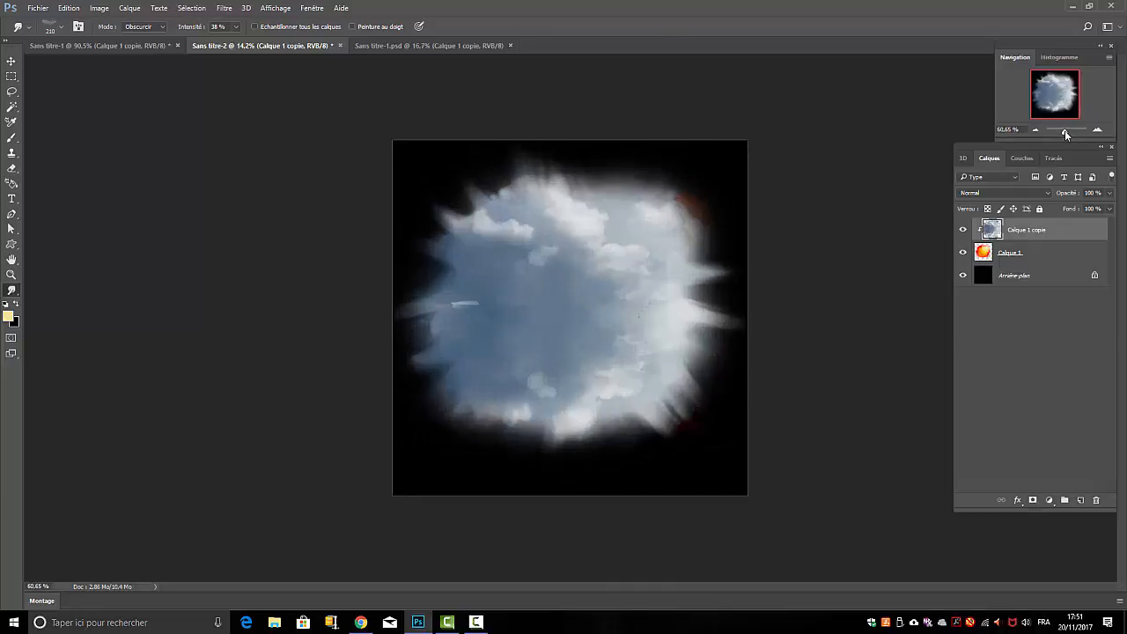
# Step: Try several blend modes on the clipped cloud layer and set it to Produit
pyautogui.click(1008, 197)
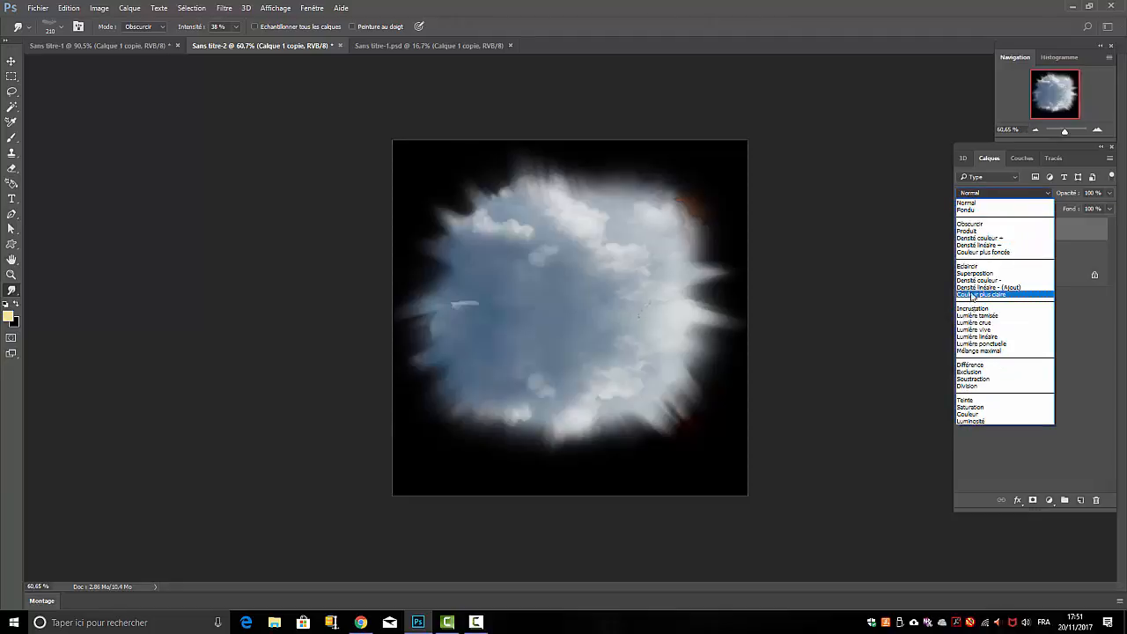
pyautogui.click(972, 295)
pyautogui.scroll(4, 1016, 188)
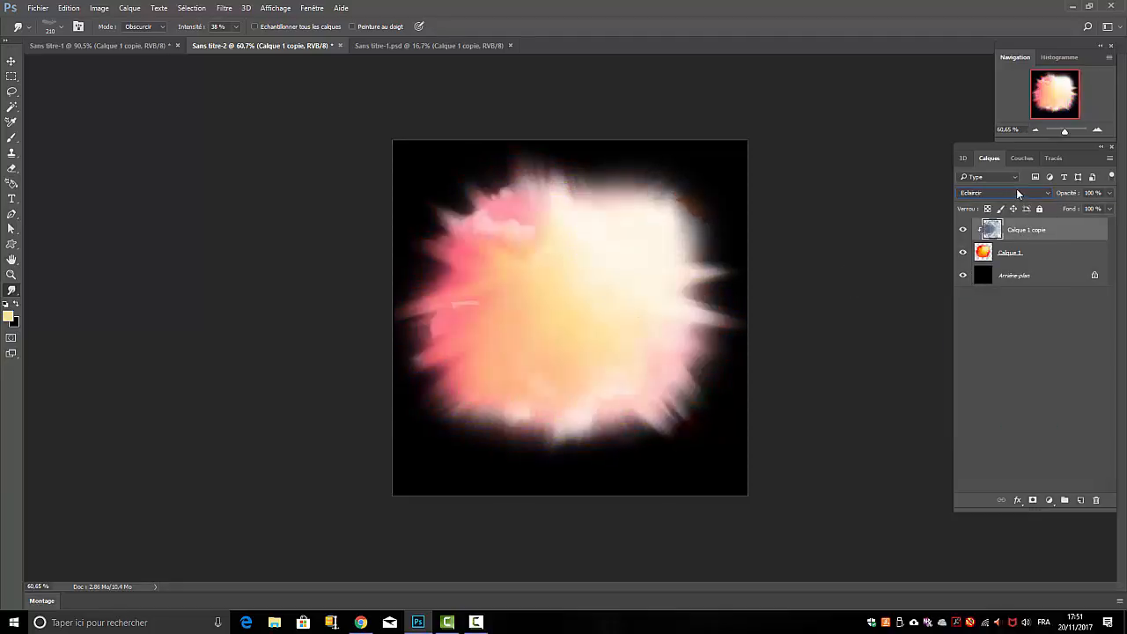
pyautogui.scroll(3, 1016, 192)
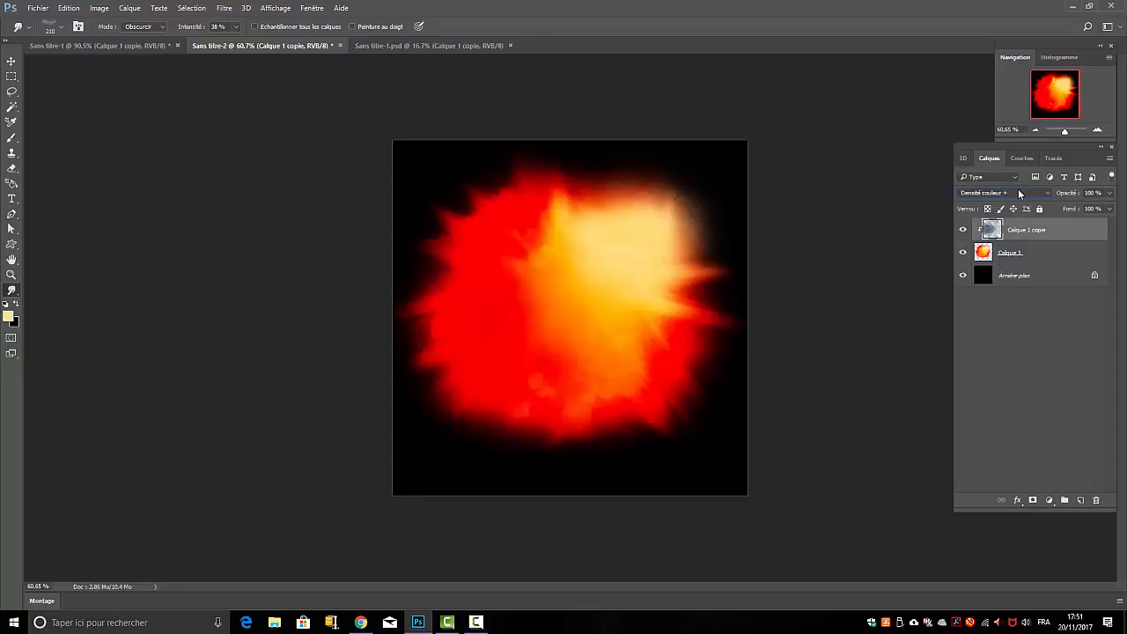
pyautogui.scroll(1, 1018, 191)
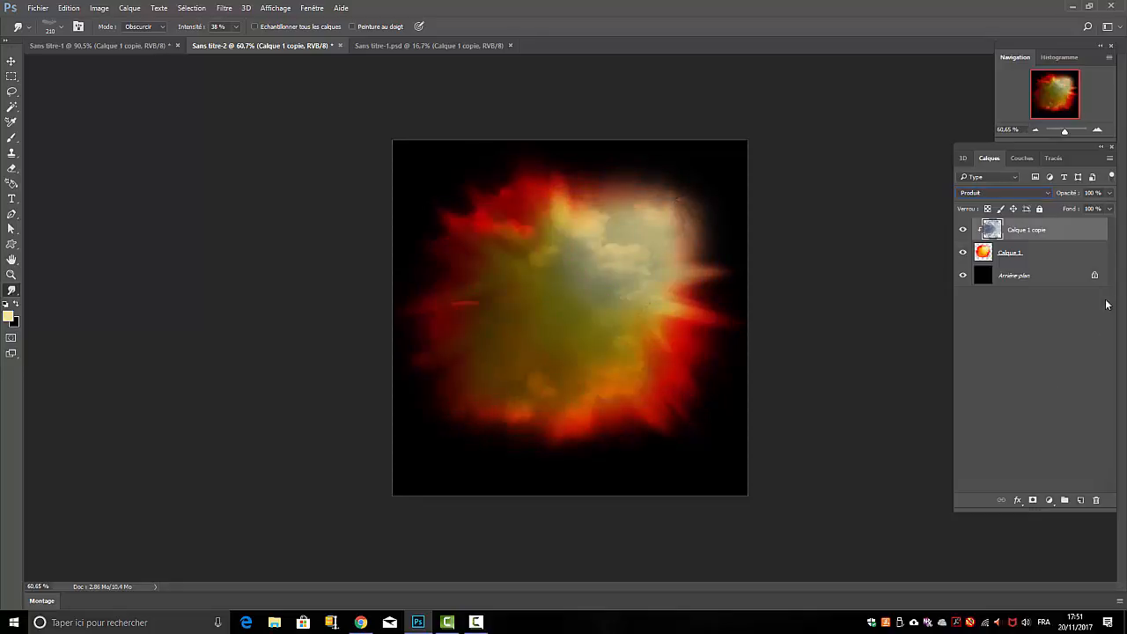
pyautogui.scroll(1, 1016, 196)
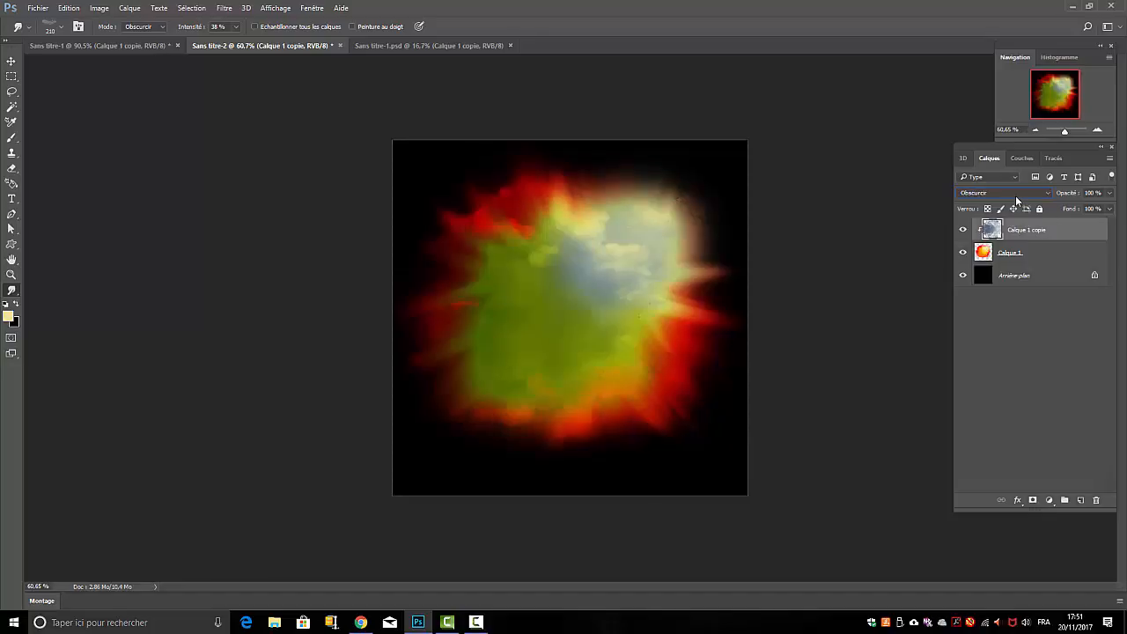
pyautogui.scroll(-1, 1015, 194)
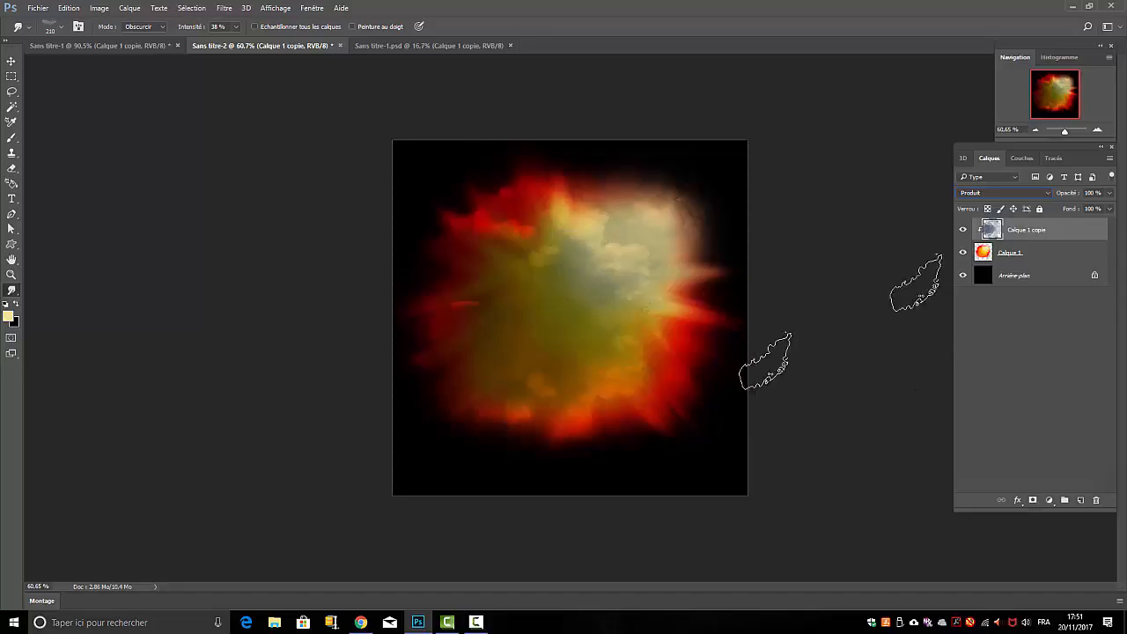
pyautogui.moveTo(716, 265)
pyautogui.mouseDown()
pyautogui.moveTo(677, 198)
pyautogui.moveTo(550, 255)
pyautogui.mouseUp()
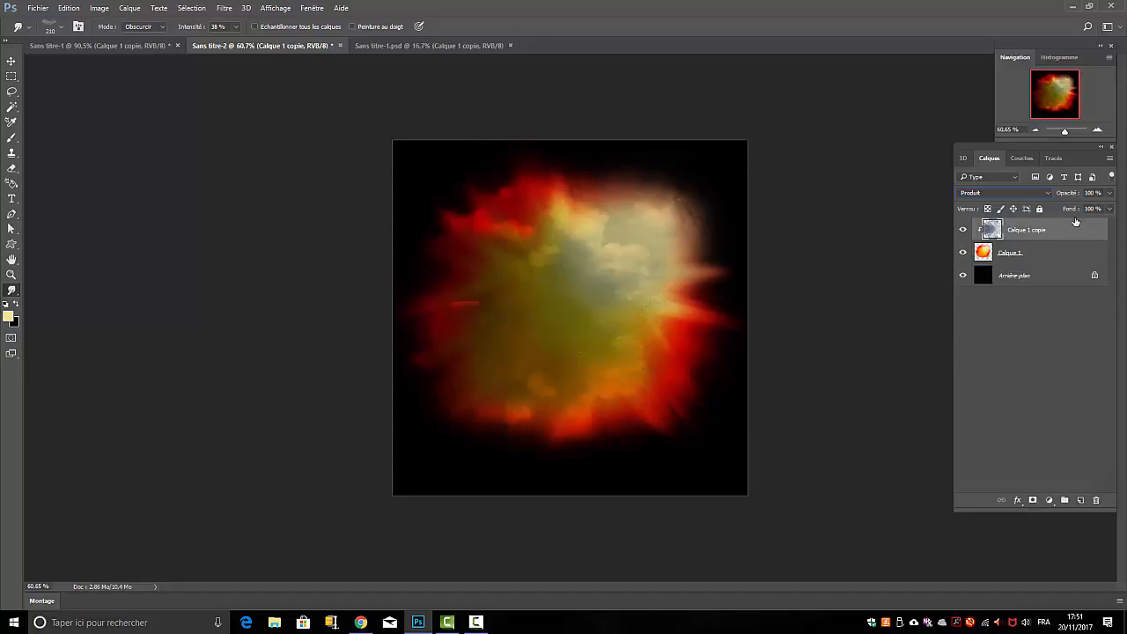
# Step: Shift the cloud layer slightly right over the blob and scale it to 122.69% width and 102.80% height with Free Transform
pyautogui.click(12, 60)
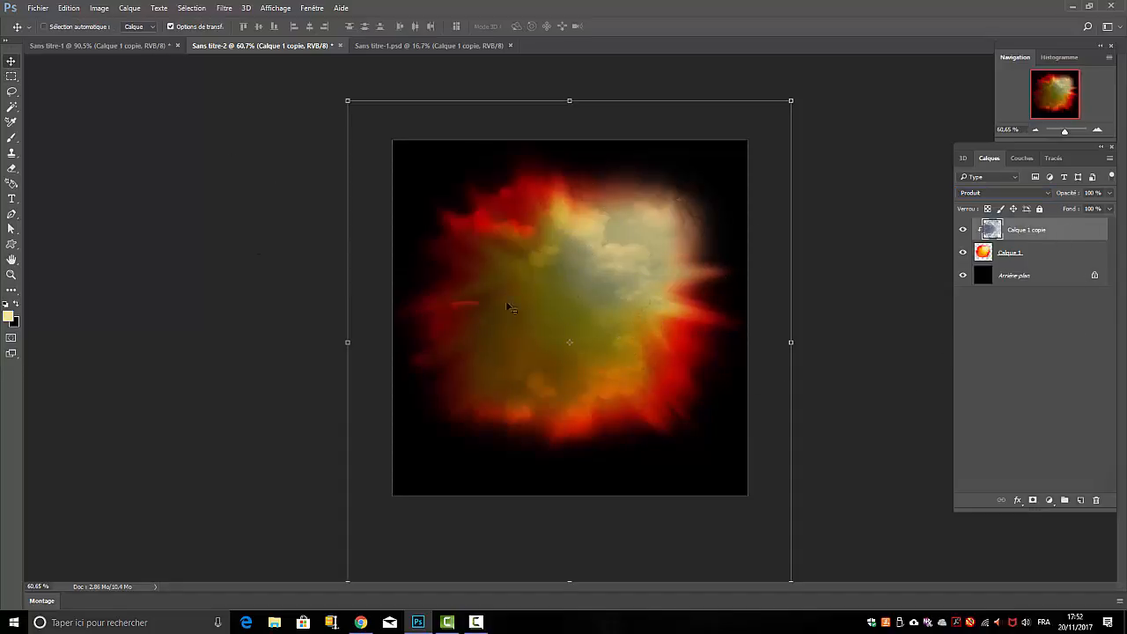
pyautogui.moveTo(574, 327)
pyautogui.mouseDown()
pyautogui.moveTo(612, 292)
pyautogui.moveTo(613, 309)
pyautogui.moveTo(595, 322)
pyautogui.mouseUp()
pyautogui.hotkey('ctrl', 't')
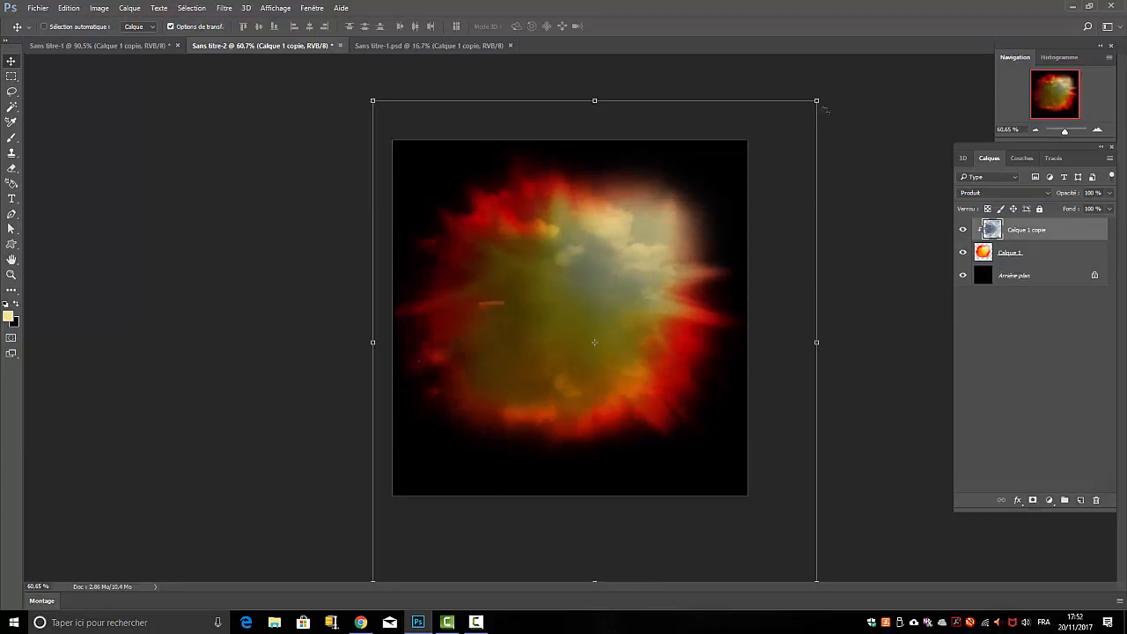
pyautogui.moveTo(820, 100); pyautogui.dragTo(928, 82)
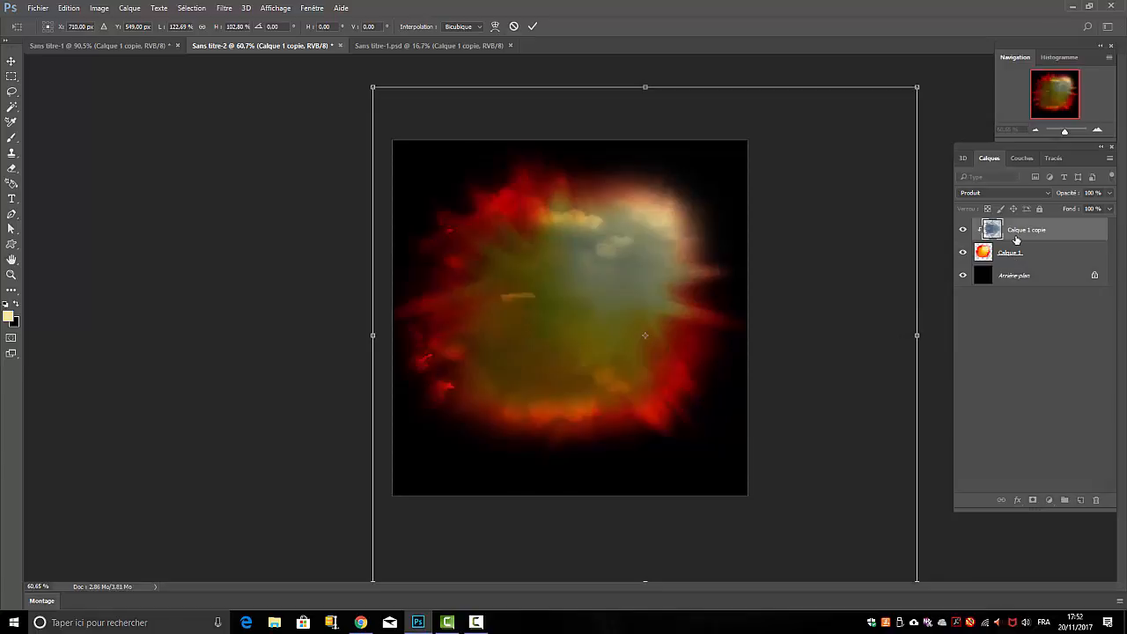
# Step: Cycle the cloud layer through its blend modes, from Obscurcir through Luminosité and back to Densité couleur +, to compare their effects
pyautogui.scroll(1, 1002, 194)
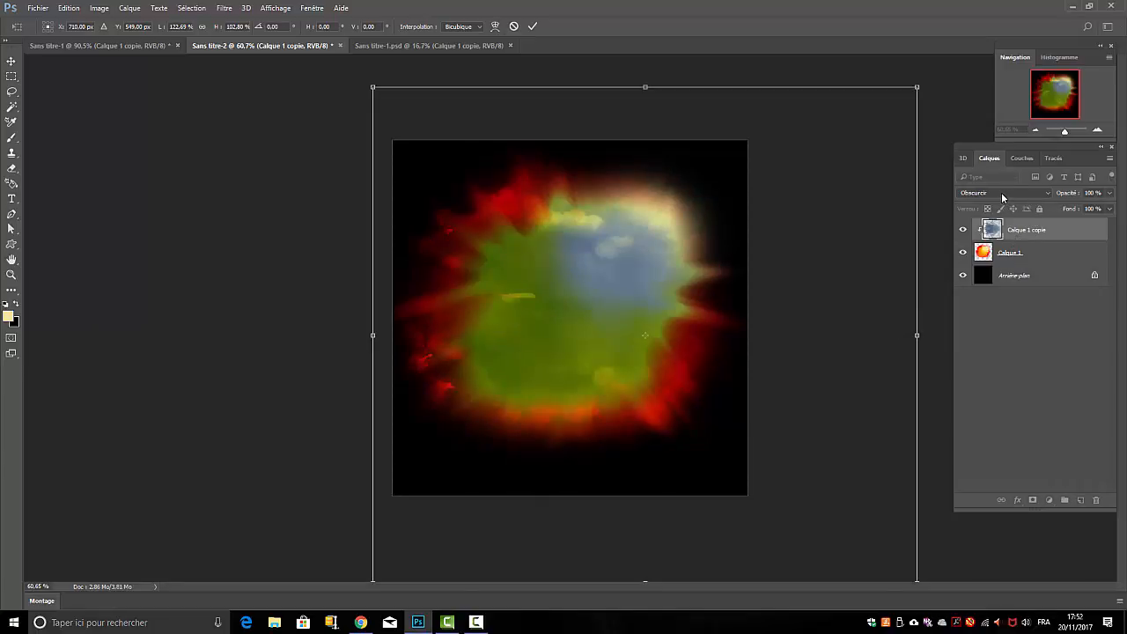
pyautogui.scroll(2, 1007, 194)
pyautogui.scroll(-7, 1006, 194)
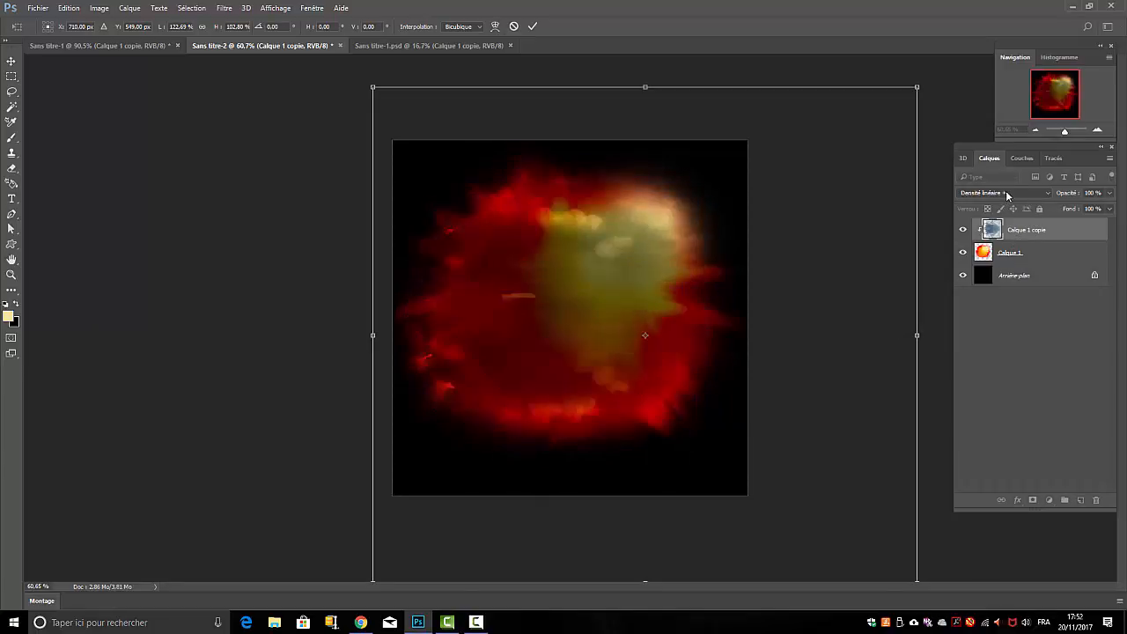
pyautogui.scroll(2, 1006, 195)
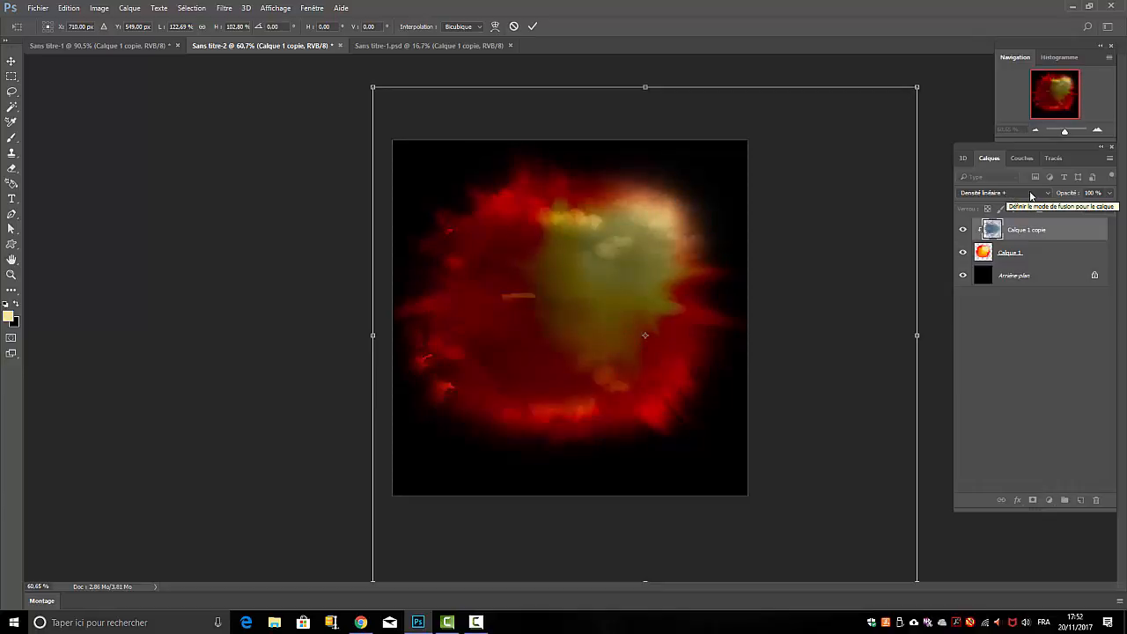
pyautogui.scroll(-1, 1031, 194)
pyautogui.scroll(1, 1031, 194)
pyautogui.scroll(1, 1031, 194)
pyautogui.scroll(1, 1029, 190)
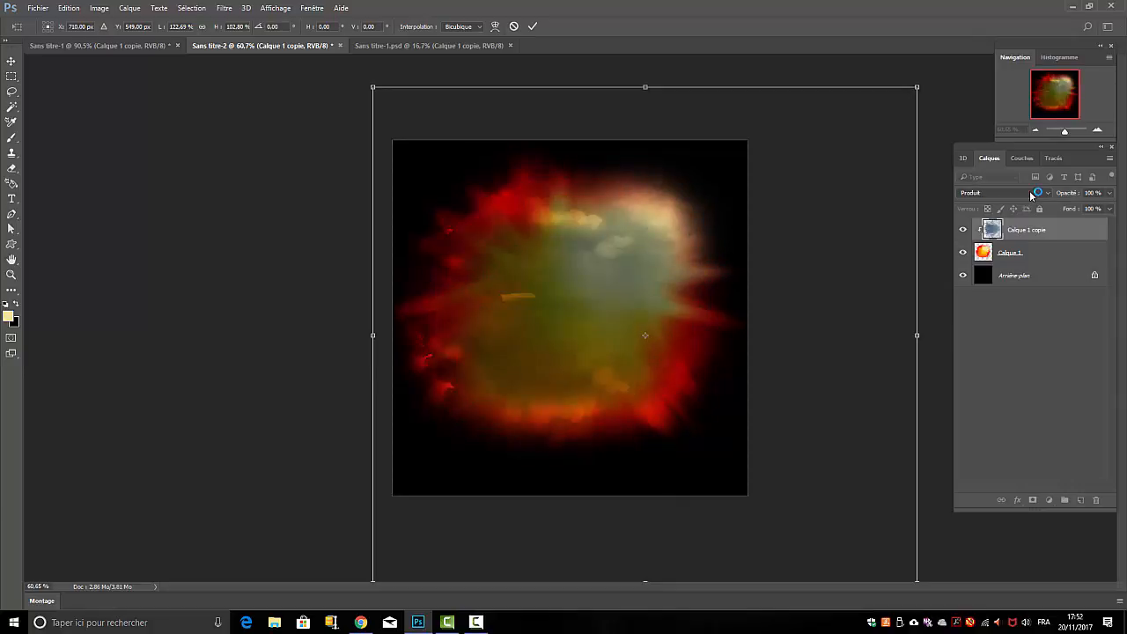
pyautogui.scroll(1, 1032, 194)
pyautogui.scroll(-3, 1031, 195)
pyautogui.scroll(-7, 1031, 194)
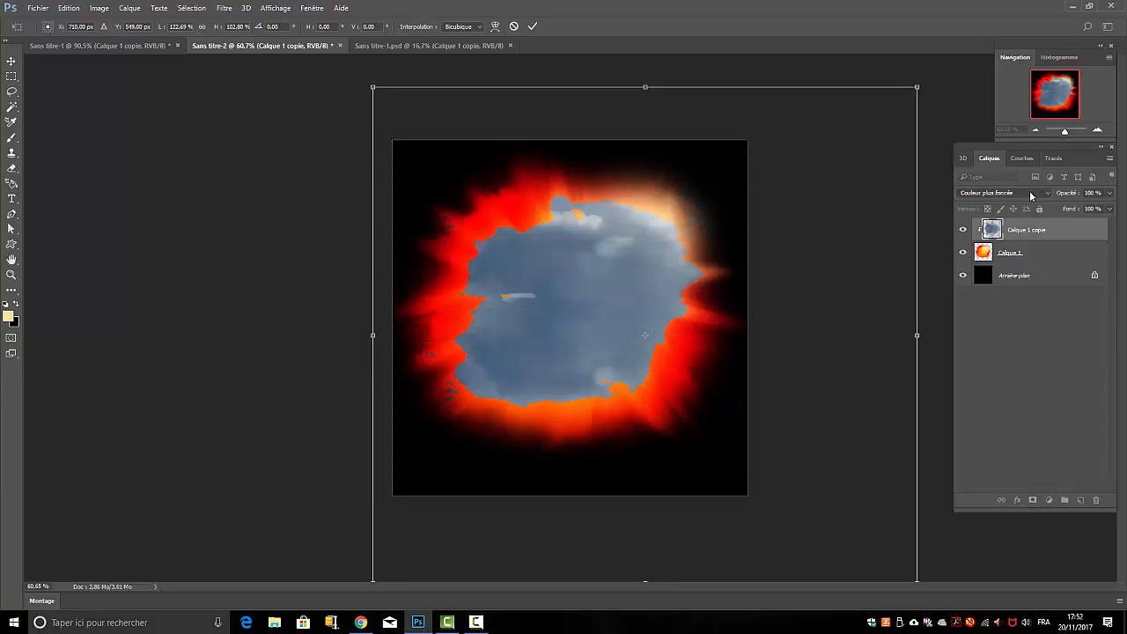
pyautogui.scroll(-7, 1029, 192)
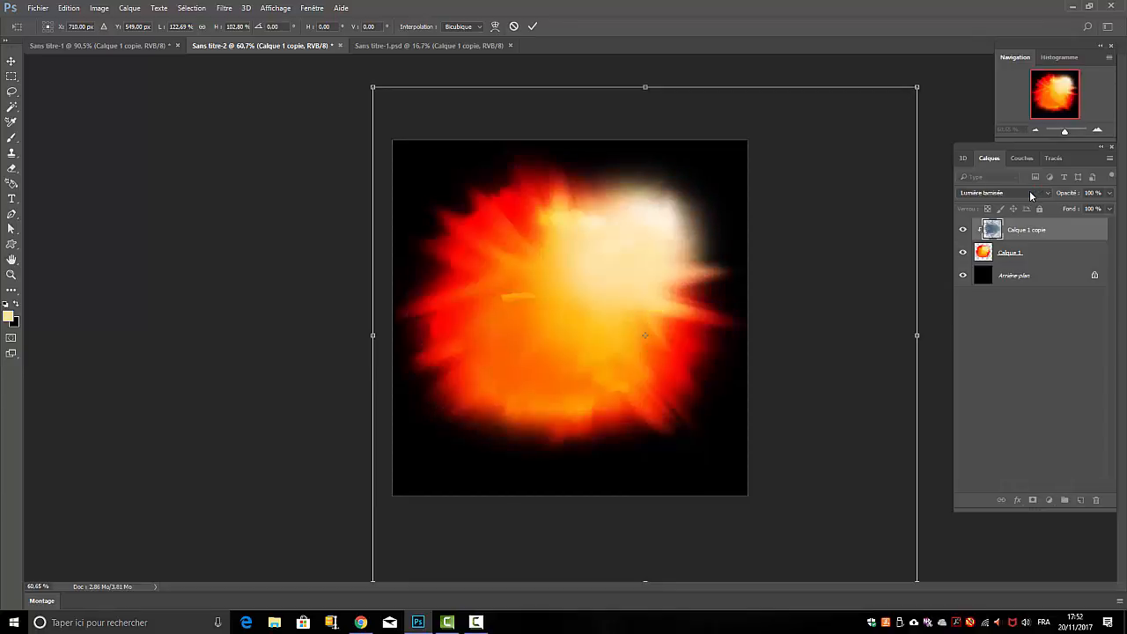
pyautogui.scroll(-2, 1029, 190)
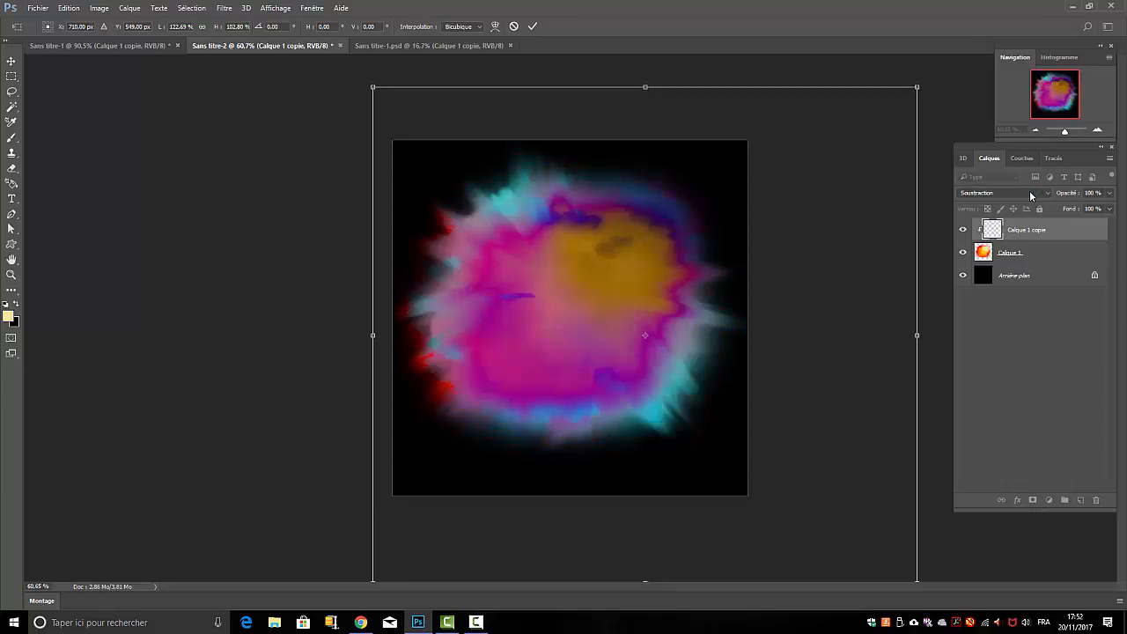
pyautogui.scroll(-5, 1029, 190)
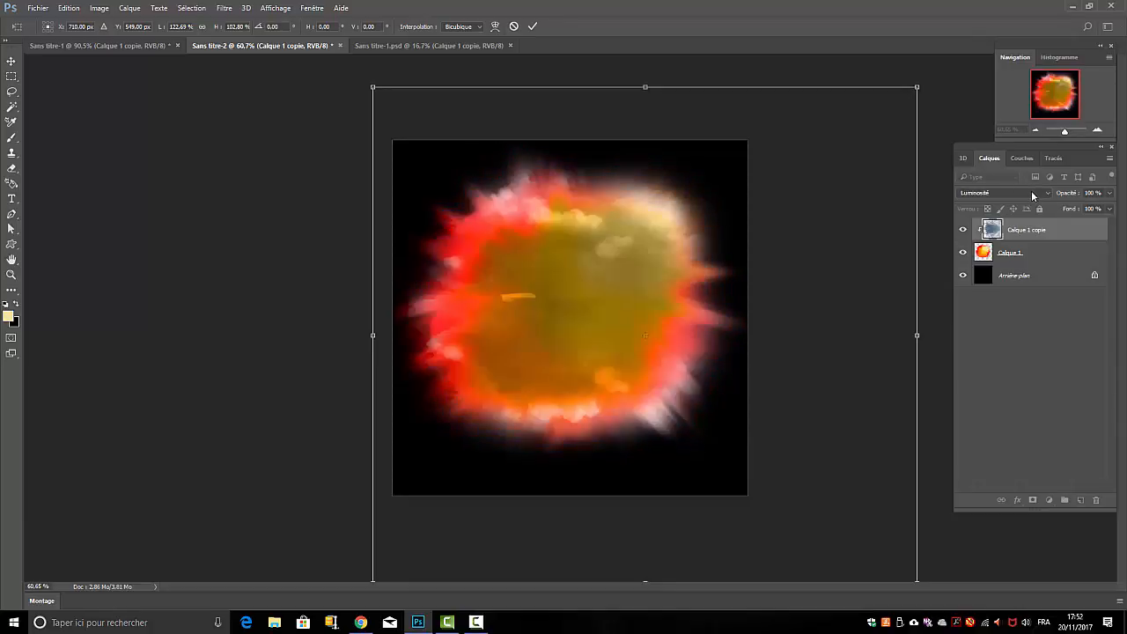
pyautogui.scroll(11, 1032, 190)
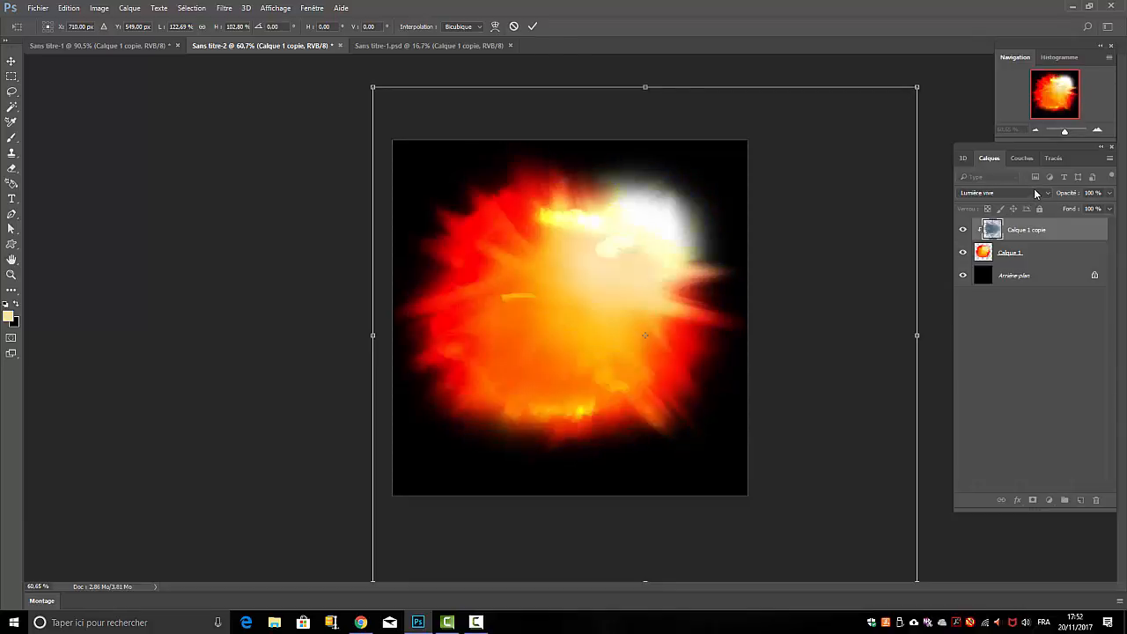
pyautogui.scroll(2, 1025, 190)
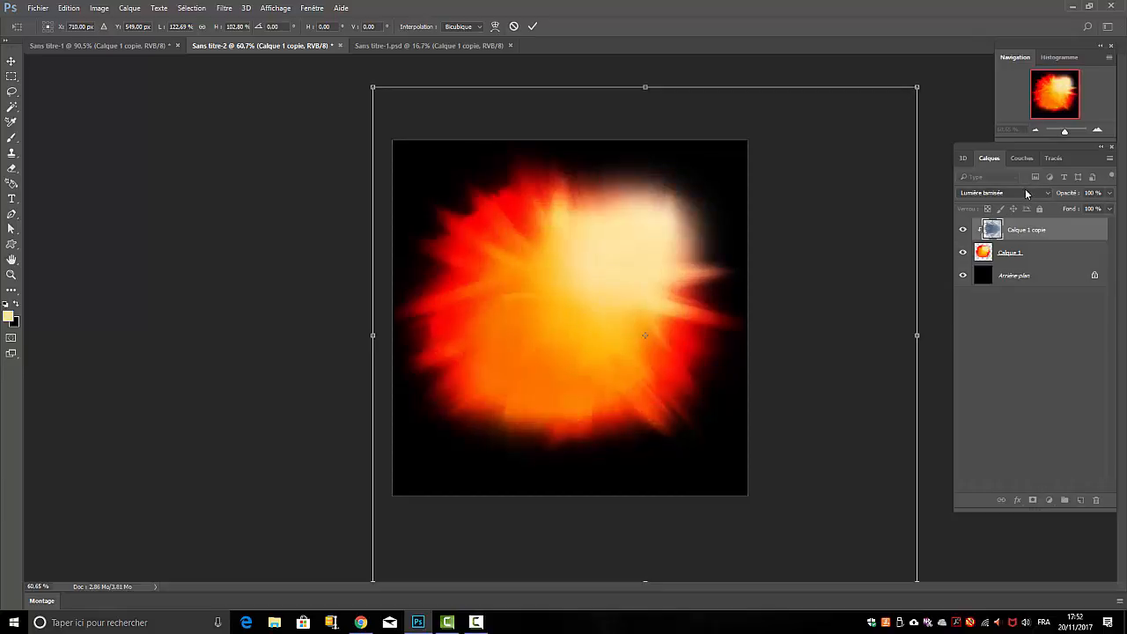
pyautogui.scroll(2, 1025, 190)
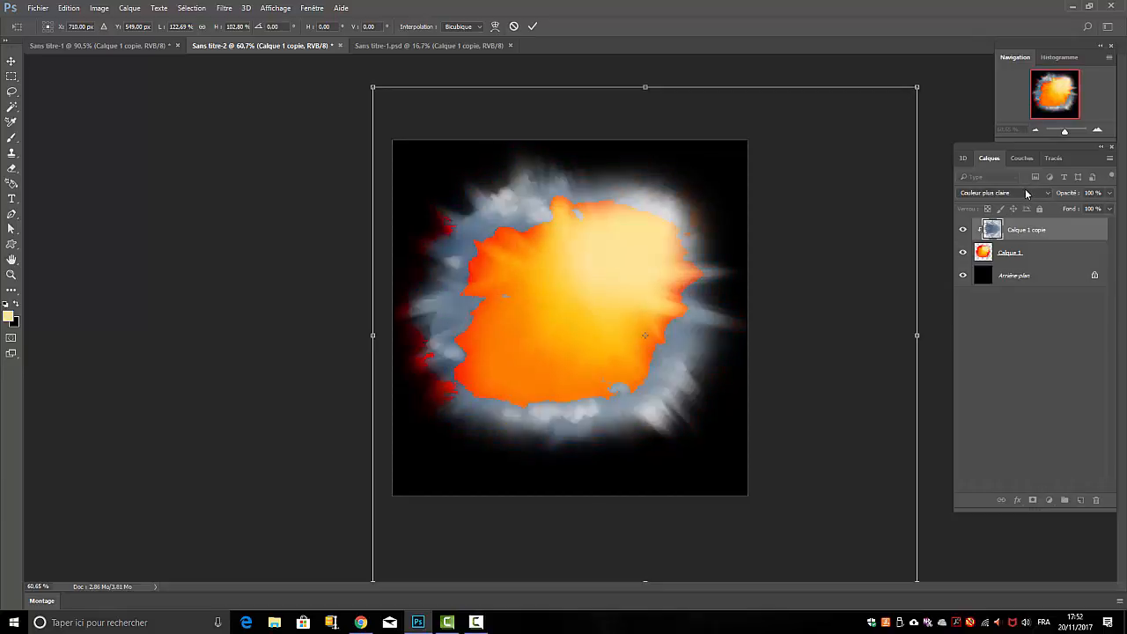
pyautogui.scroll(8, 1026, 192)
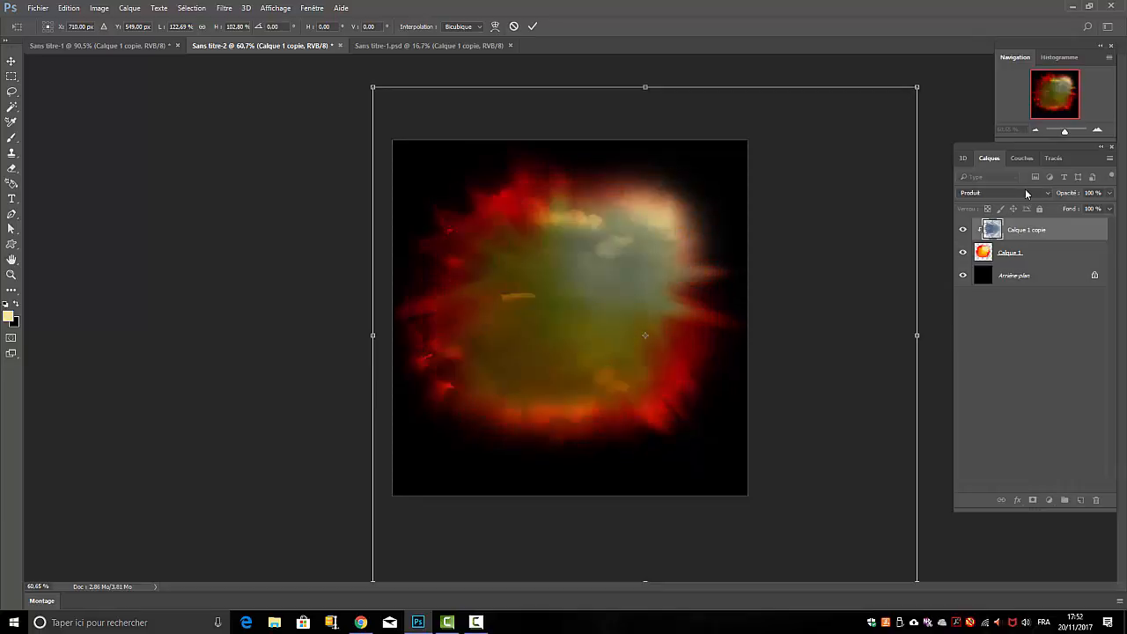
pyautogui.scroll(-1, 1024, 188)
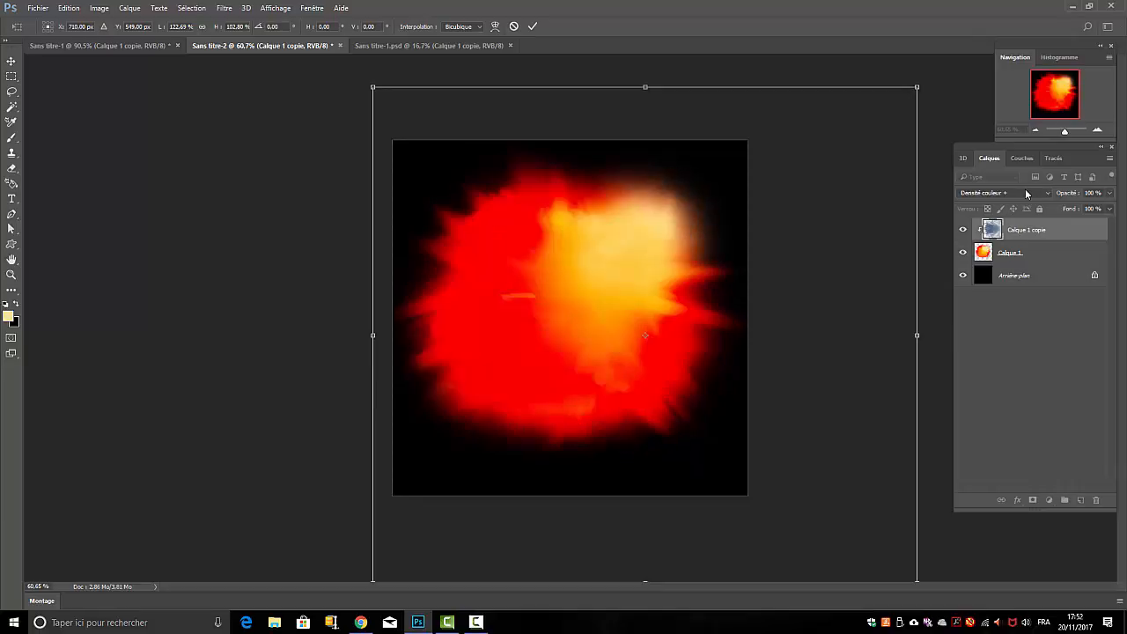
# Step: Set the cloud layer's blend mode to Densité linéaire + and commit its pending transform
pyautogui.click(1033, 192)
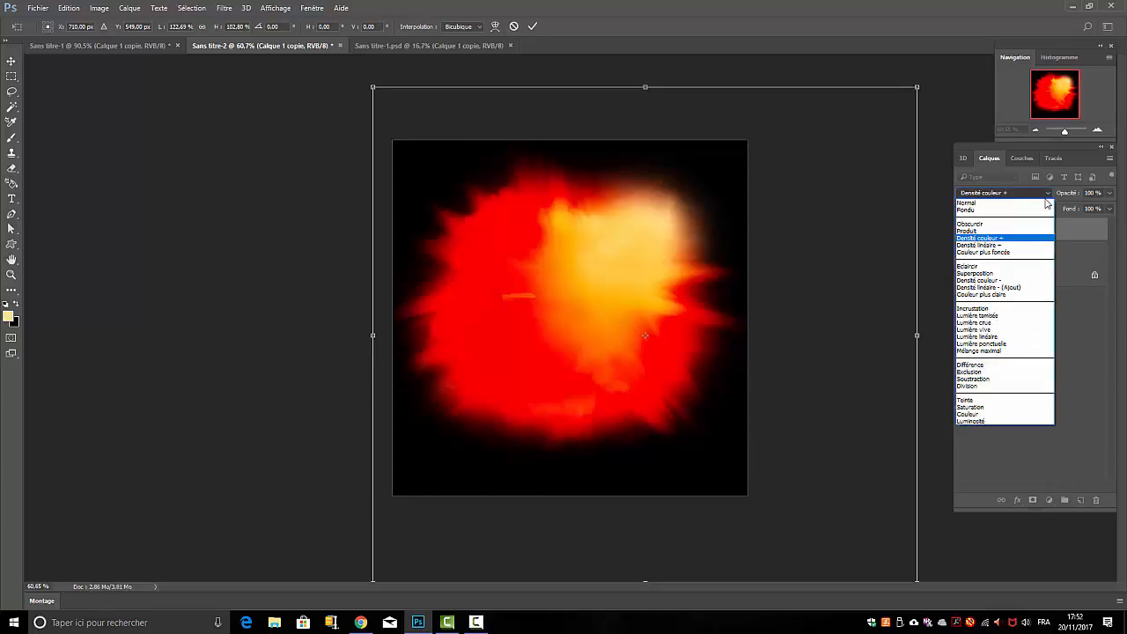
pyautogui.click(980, 246)
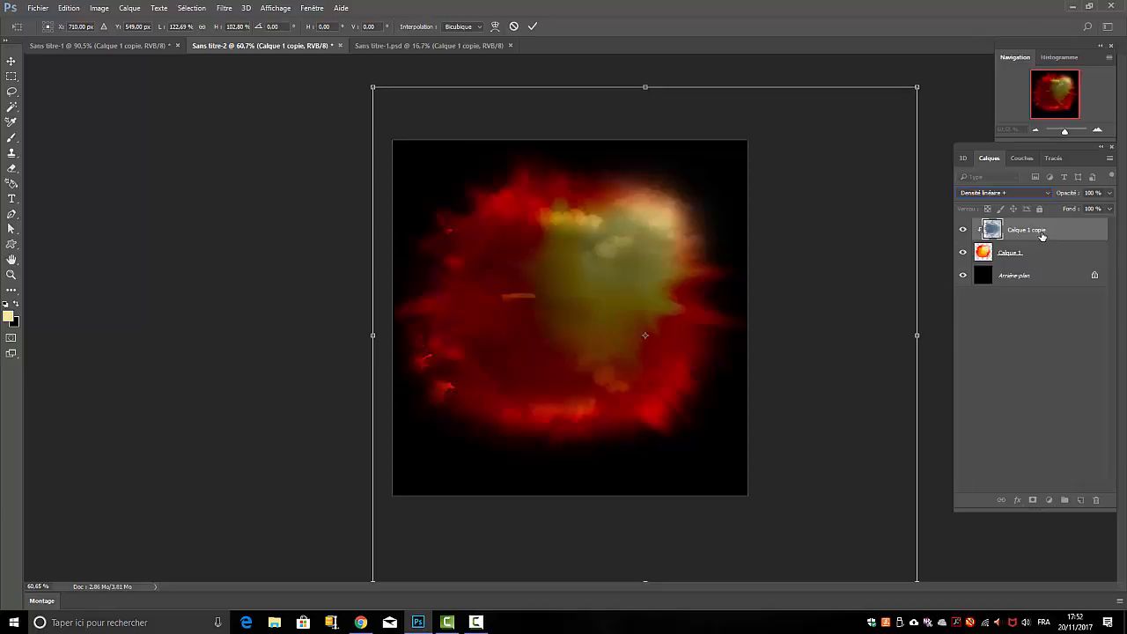
pyautogui.click(97, 9)
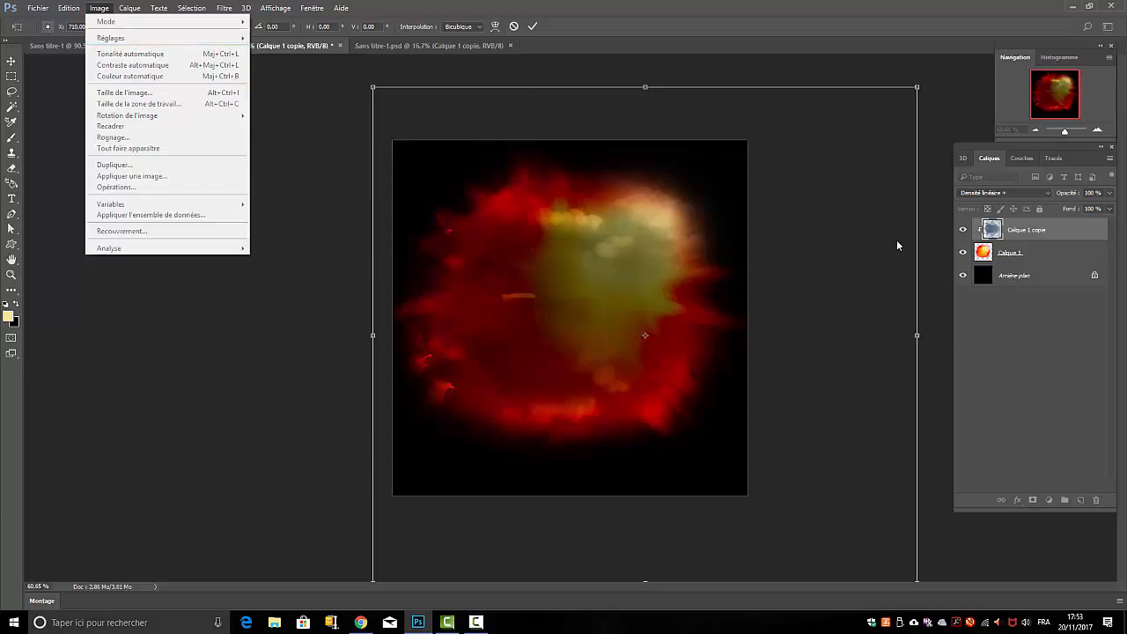
pyautogui.click(1017, 233)
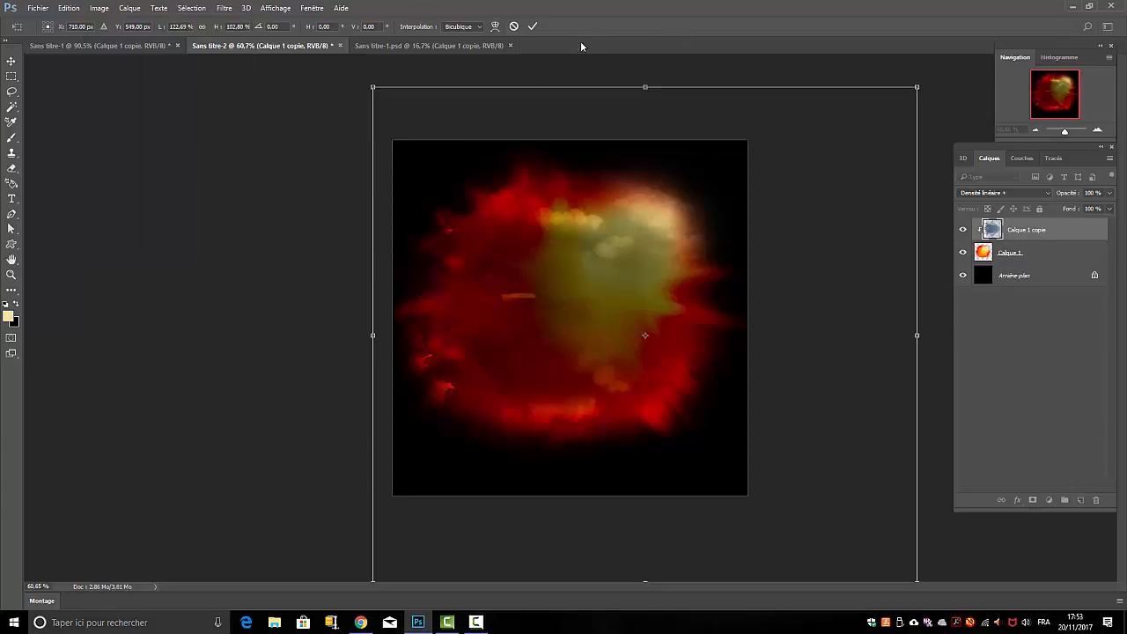
pyautogui.click(532, 27)
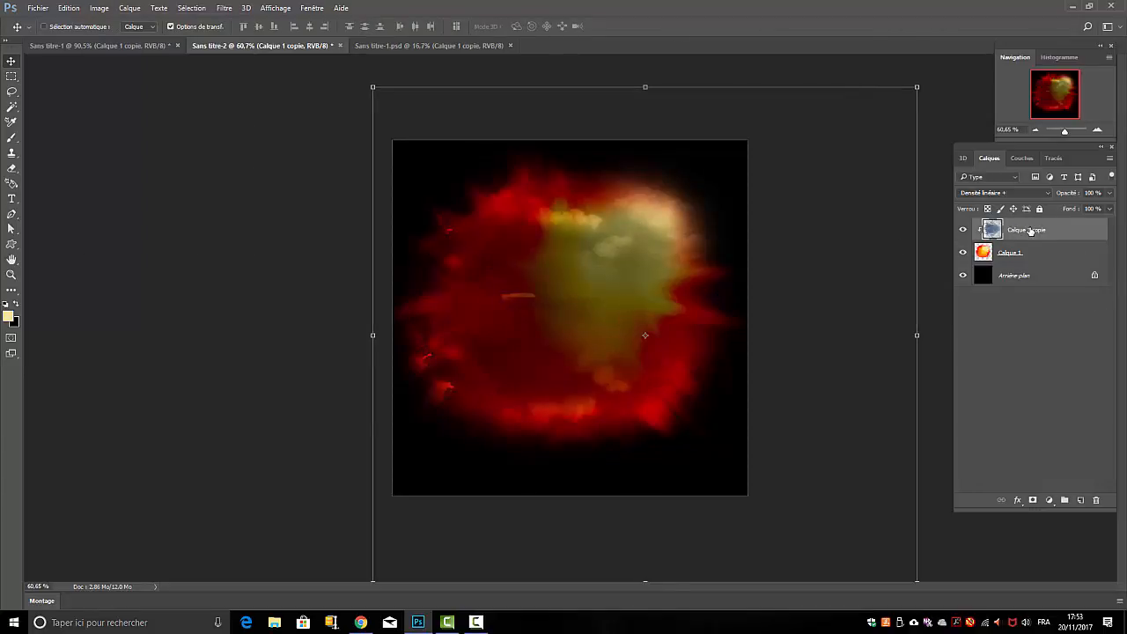
# Step: Darken the cloud layer with a Luminosité/Contraste adjustment, using a brightness of -86 and a contrast of 1
pyautogui.click(130, 8)
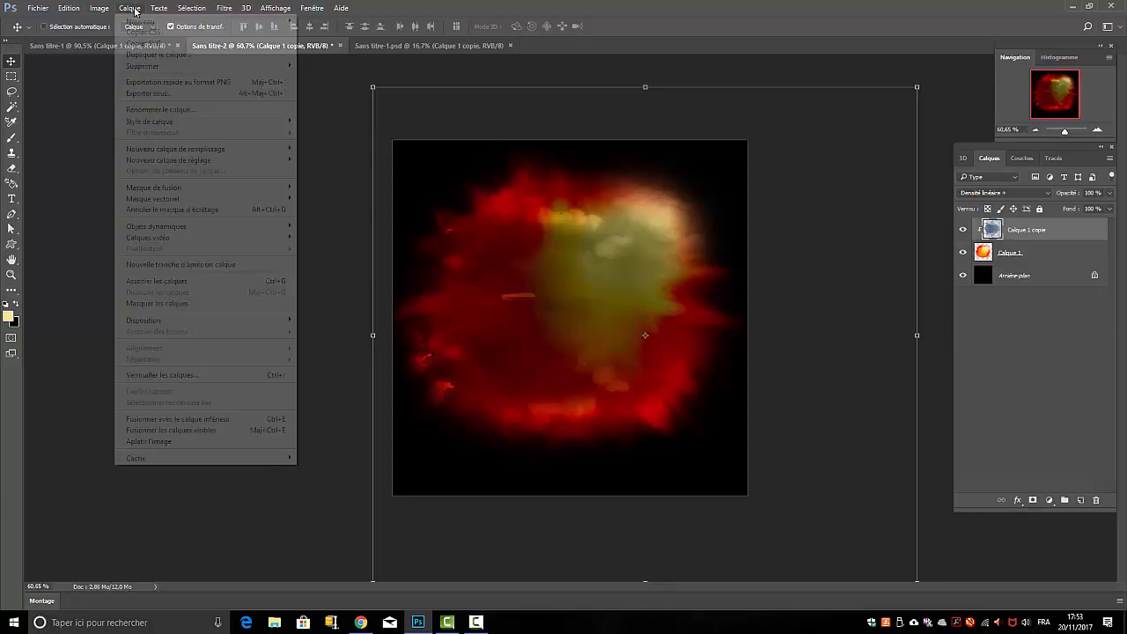
pyautogui.moveTo(99, 8)
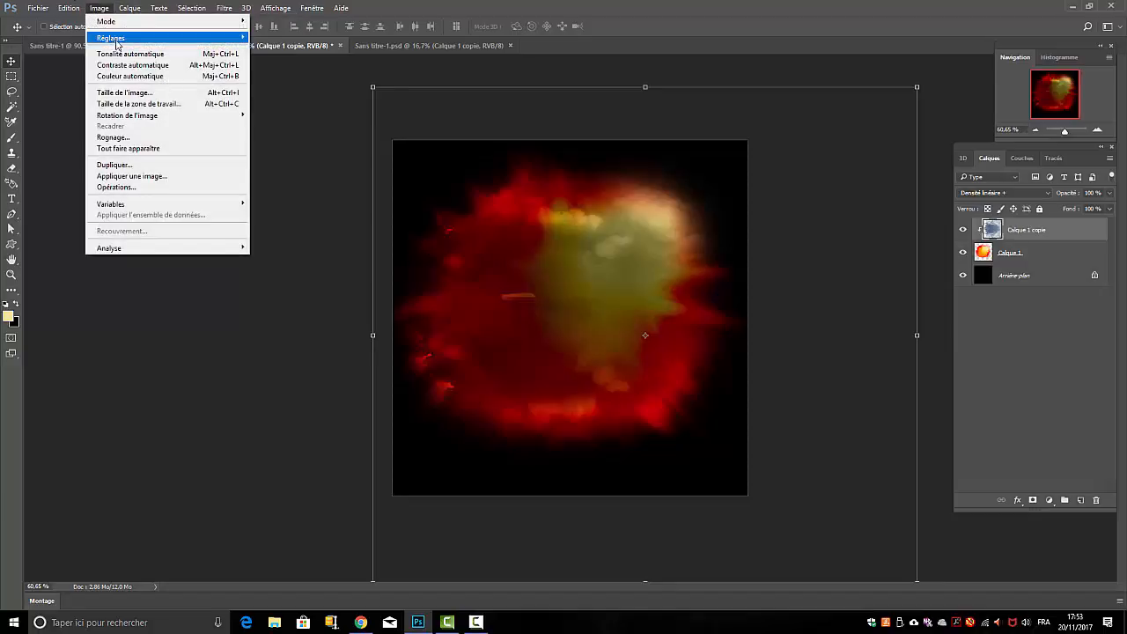
pyautogui.moveTo(209, 40)
pyautogui.click(294, 38)
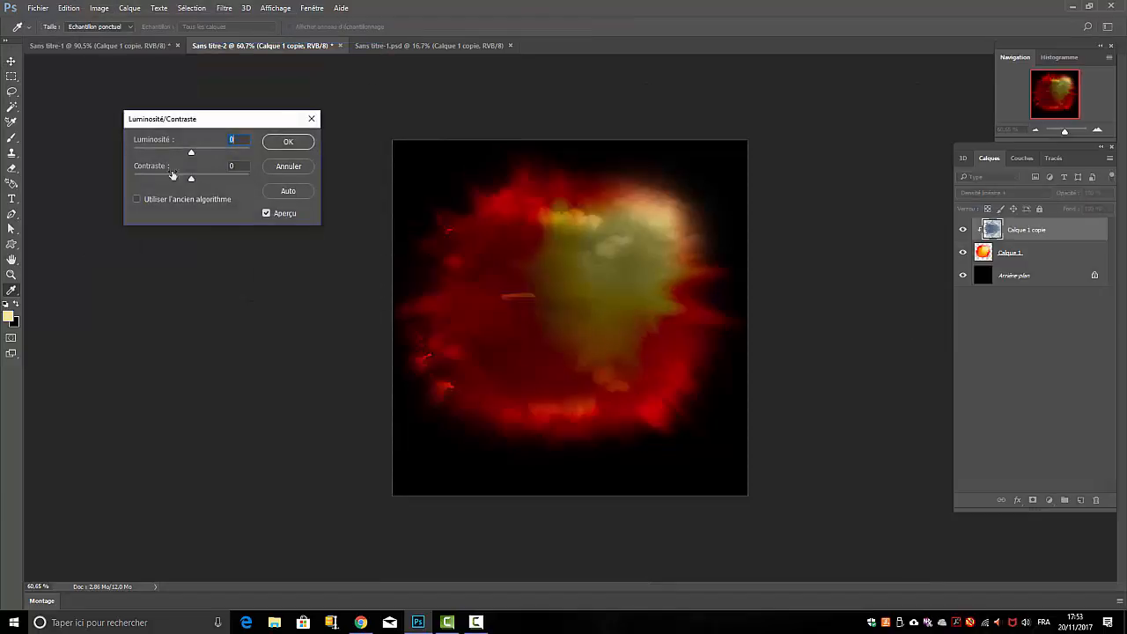
pyautogui.moveTo(191, 154); pyautogui.dragTo(159, 154)
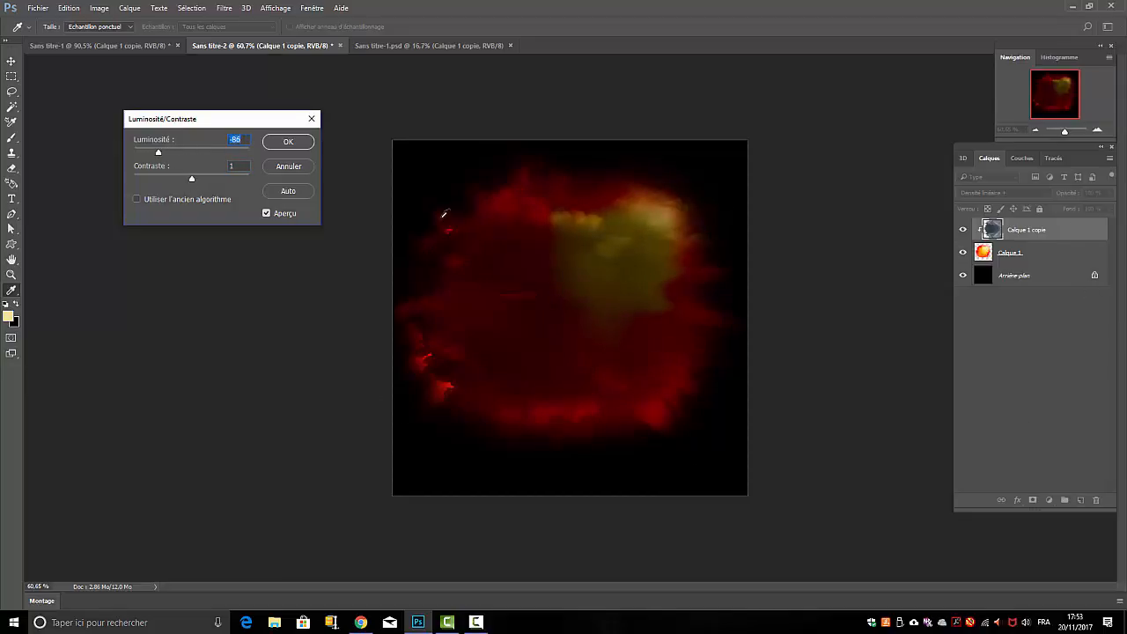
pyautogui.click(287, 143)
pyautogui.press('v')
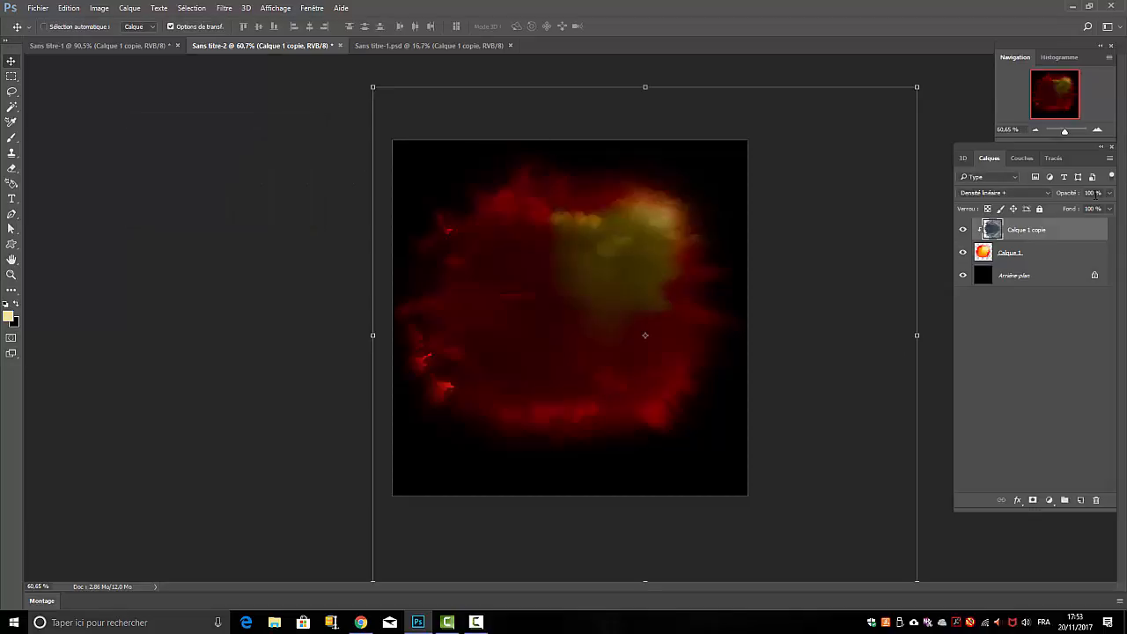
pyautogui.click(1109, 192)
pyautogui.moveTo(1108, 211)
pyautogui.mouseDown()
pyautogui.moveTo(1082, 209)
pyautogui.moveTo(1111, 217)
pyautogui.mouseUp()
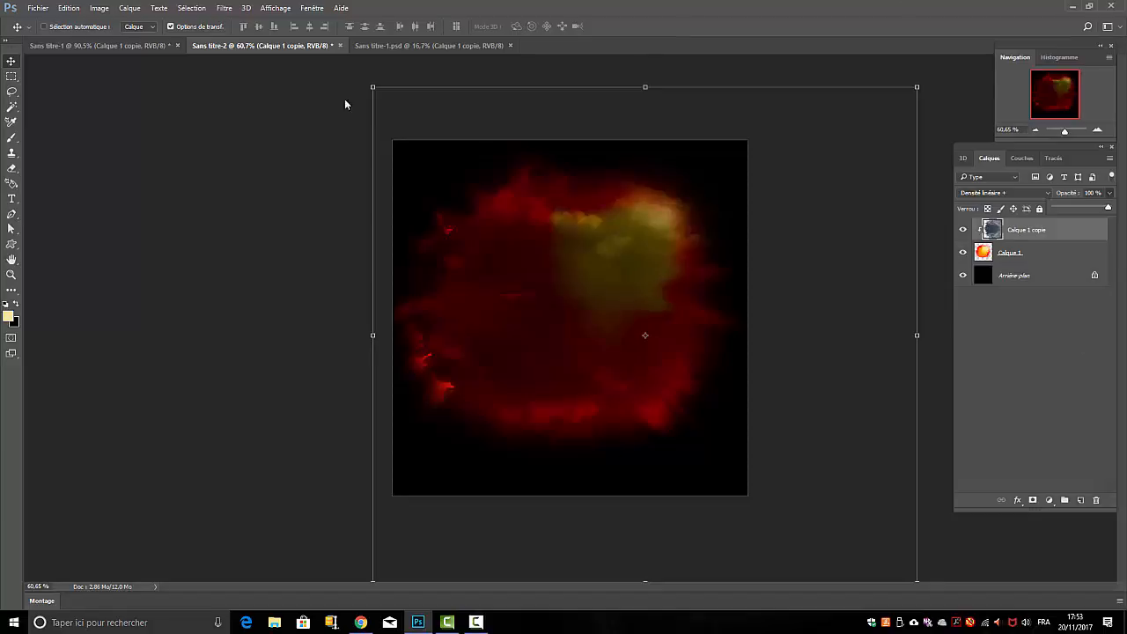
pyautogui.click(1058, 358)
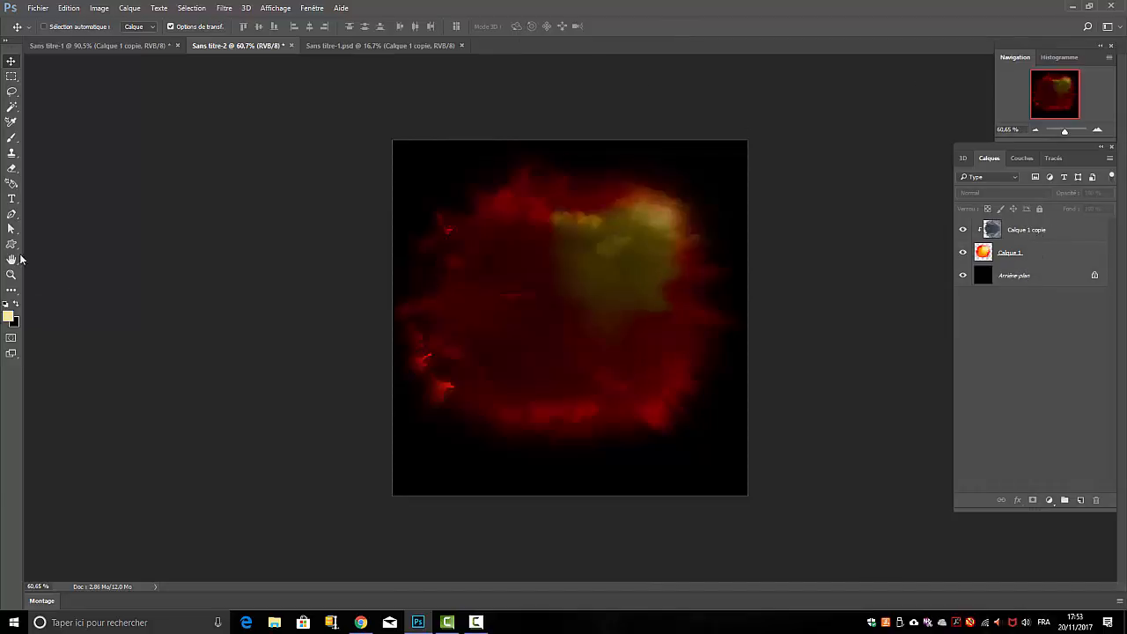
# Step: Burn across the middle of the fiery blob layer, Calque 1, with the Densité + tool on Tons moyens at 56% exposure
pyautogui.click(13, 292)
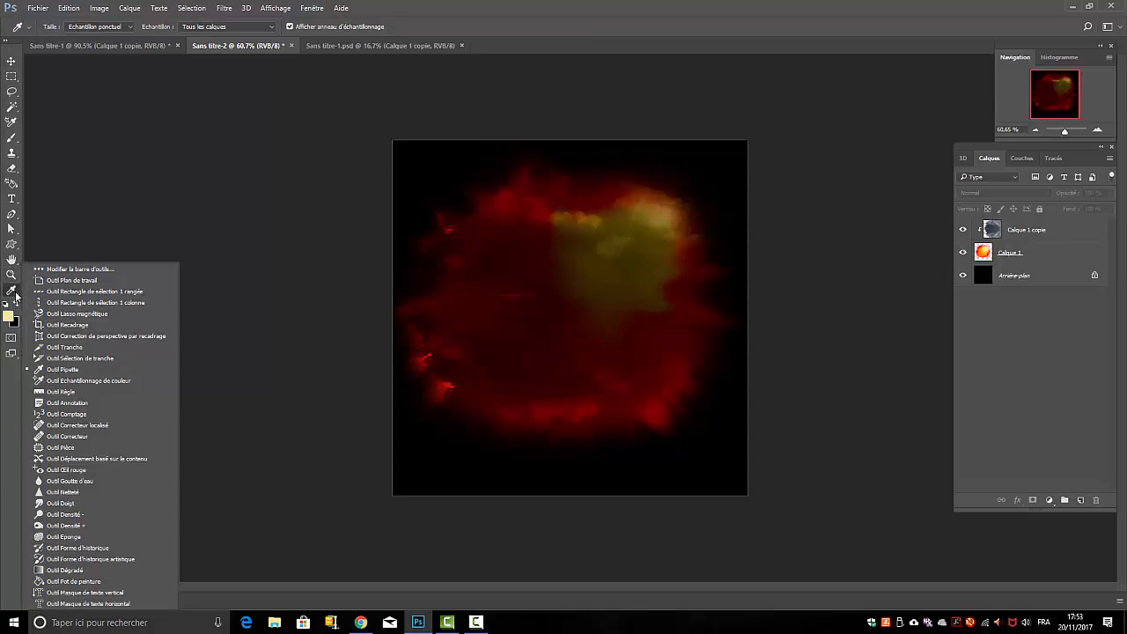
pyautogui.click(71, 525)
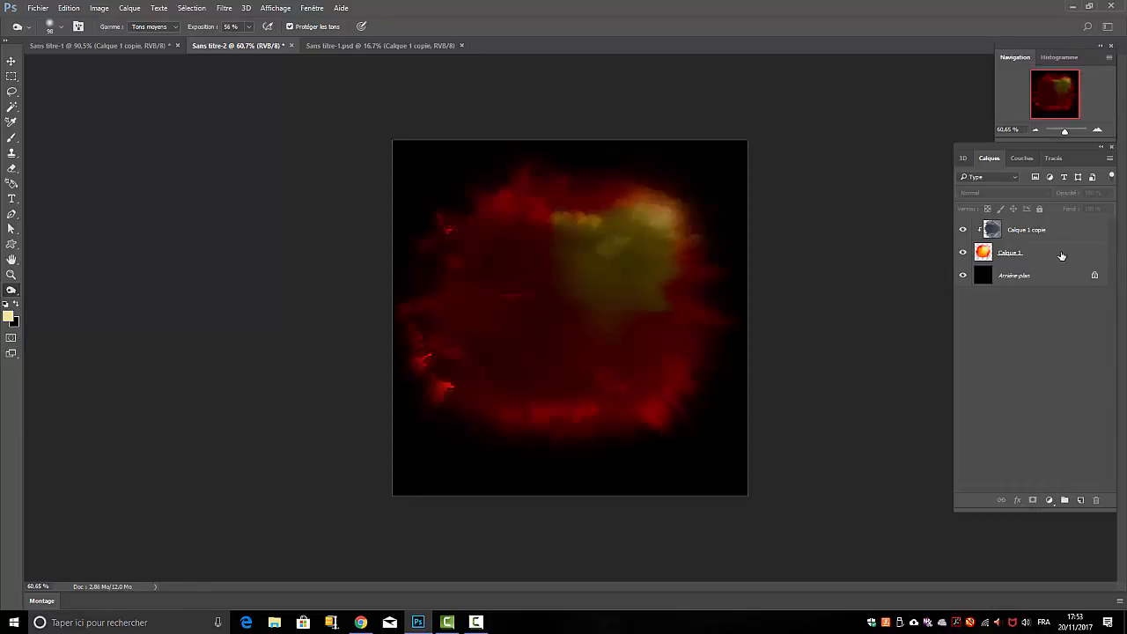
pyautogui.click(1031, 257)
pyautogui.moveTo(511, 342)
pyautogui.mouseDown()
pyautogui.moveTo(521, 401)
pyautogui.moveTo(590, 416)
pyautogui.moveTo(630, 398)
pyautogui.moveTo(679, 319)
pyautogui.mouseUp()
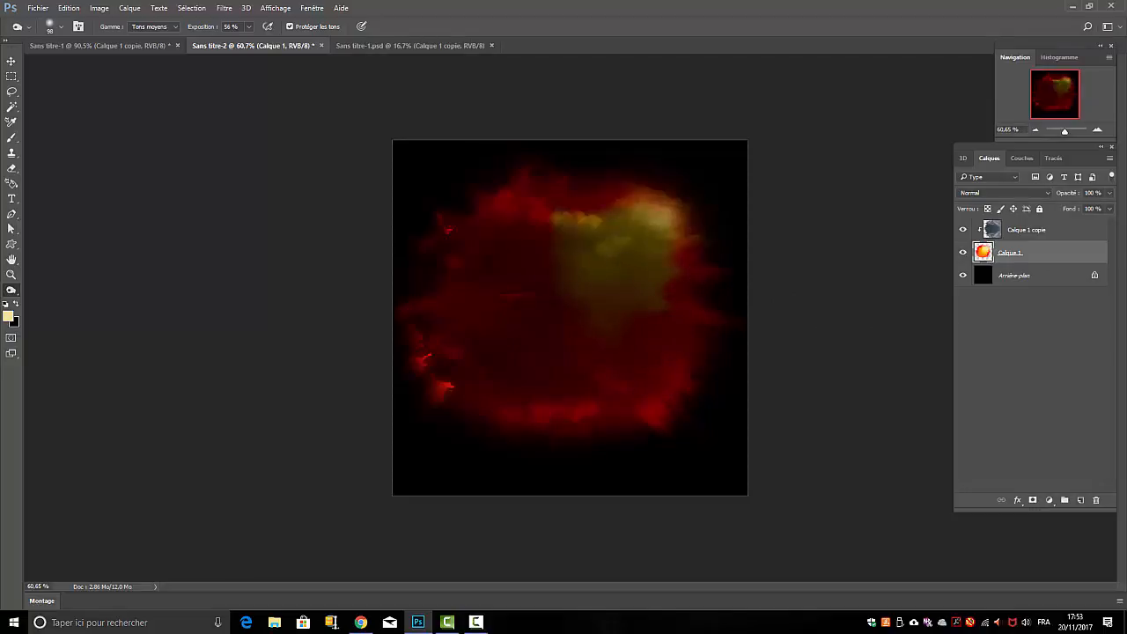
# Step: Burn parts of the clipped cloud layer over the blob with the Densité + tool, and switch to the Sans titre-1 document
pyautogui.click(1034, 229)
pyautogui.moveTo(622, 261)
pyautogui.mouseDown()
pyautogui.moveTo(636, 310)
pyautogui.moveTo(654, 343)
pyautogui.mouseUp()
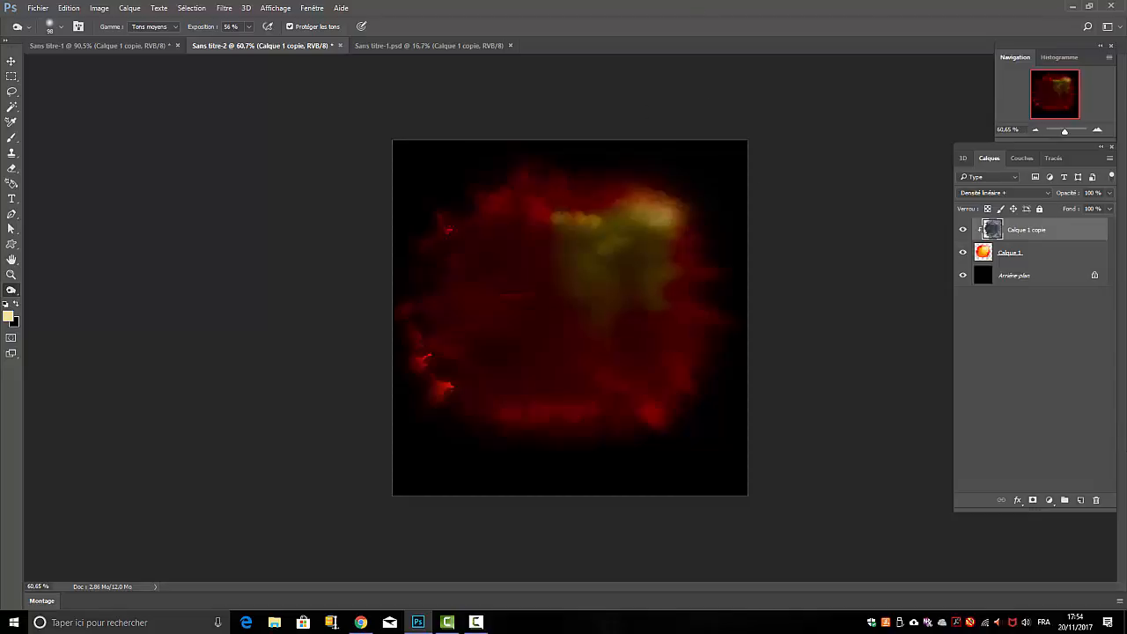
pyautogui.hotkey('ctrl', 'shift', 'Tab')
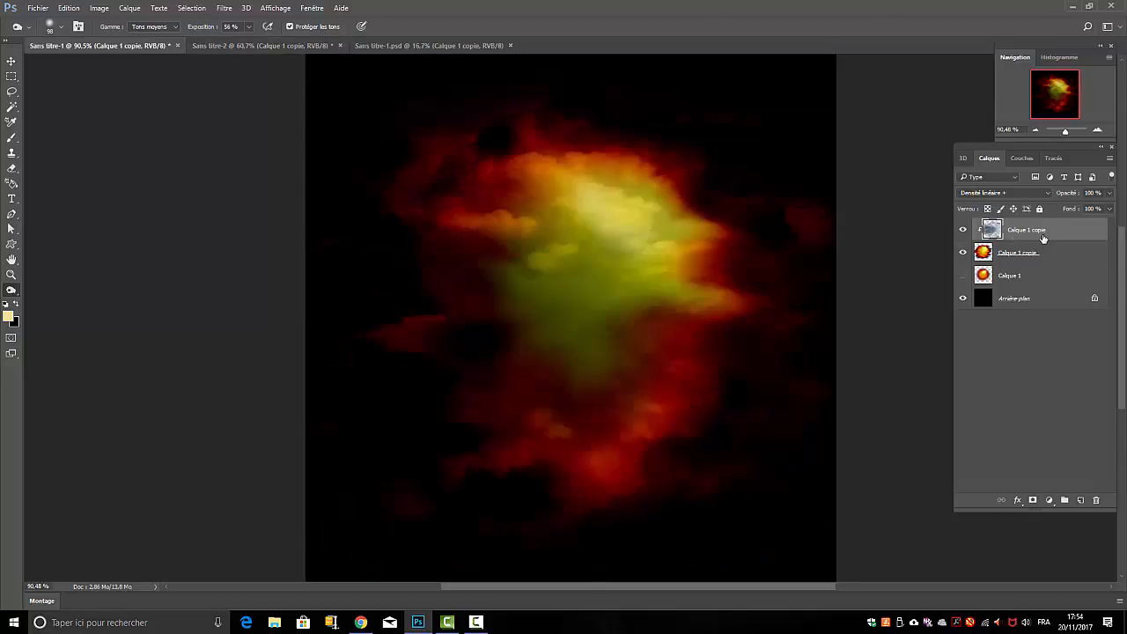